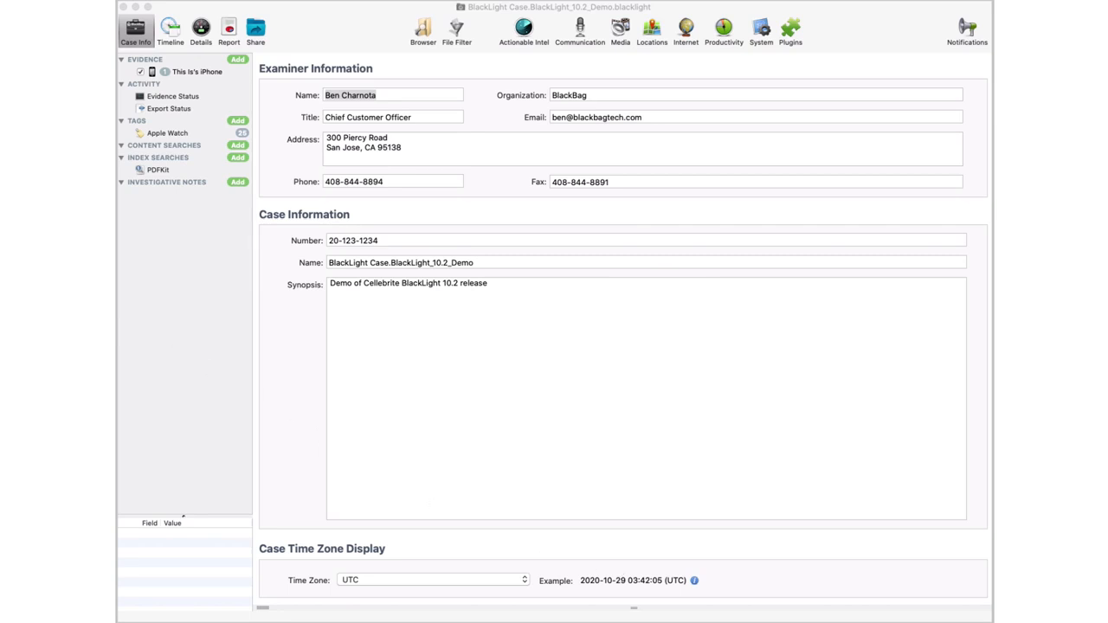
Review the processing options for adding evidence without starting processing, and consult the OCR_Supported_File_Types document.
{"action": "left_click_drag", "start_coordinate": [183, 517], "coordinate": [181, 113]}
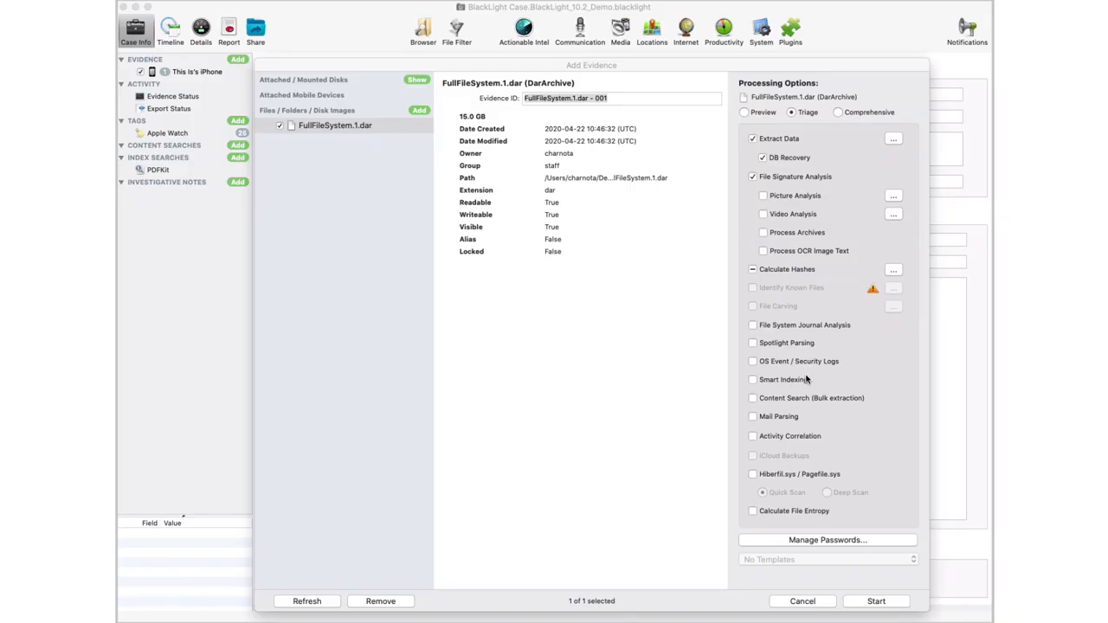
{"action": "left_click", "coordinate": [795, 603]}
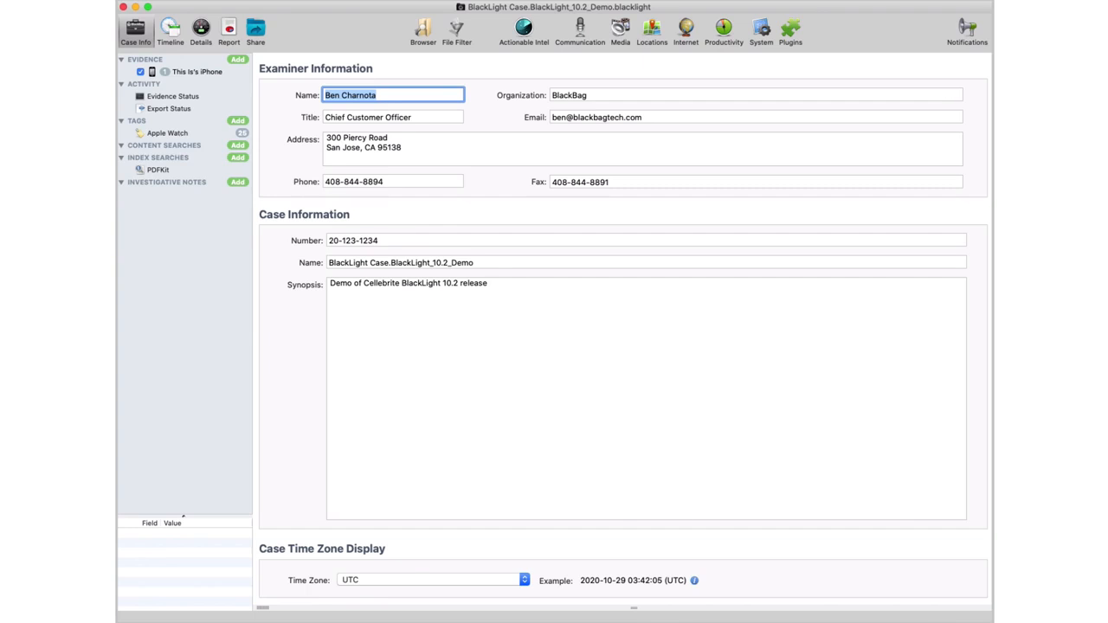
{"action": "left_click_drag", "start_coordinate": [681, 620], "coordinate": [650, 83]}
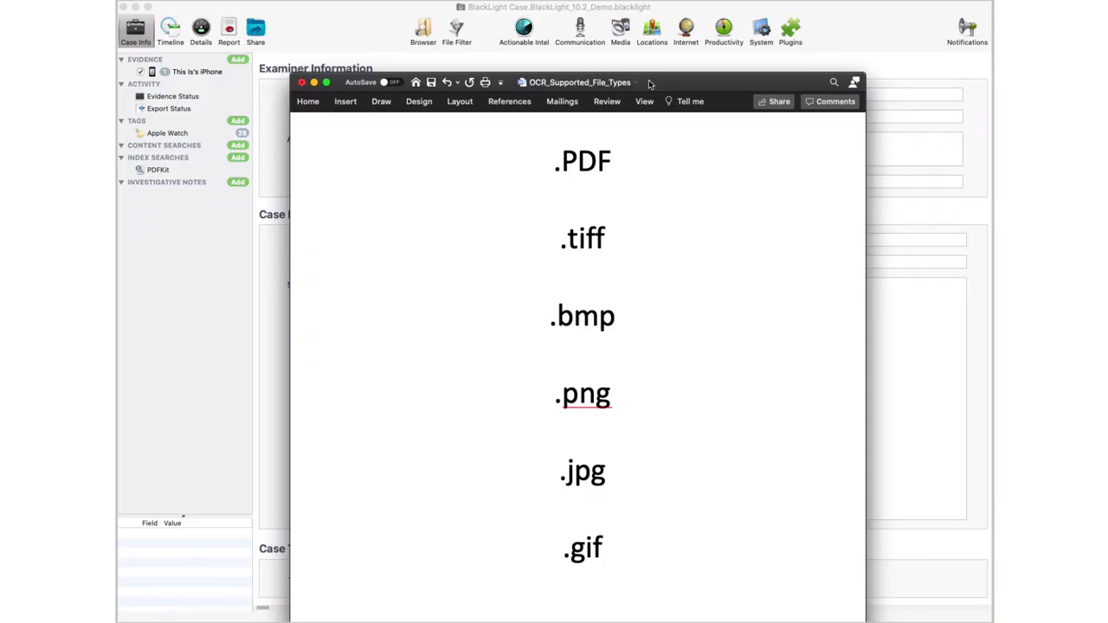
{"action": "left_click_drag", "start_coordinate": [649, 80], "coordinate": [610, 622]}
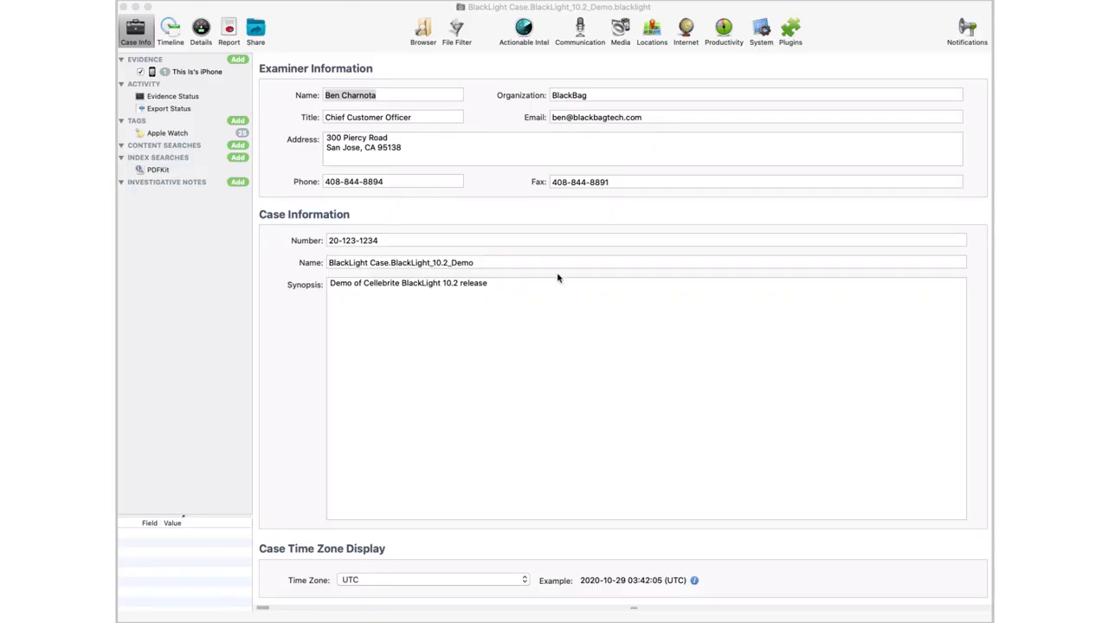
Filter the case files by an OCR Image Text condition set to only files with OCR Image Text.
{"action": "left_click", "coordinate": [457, 32]}
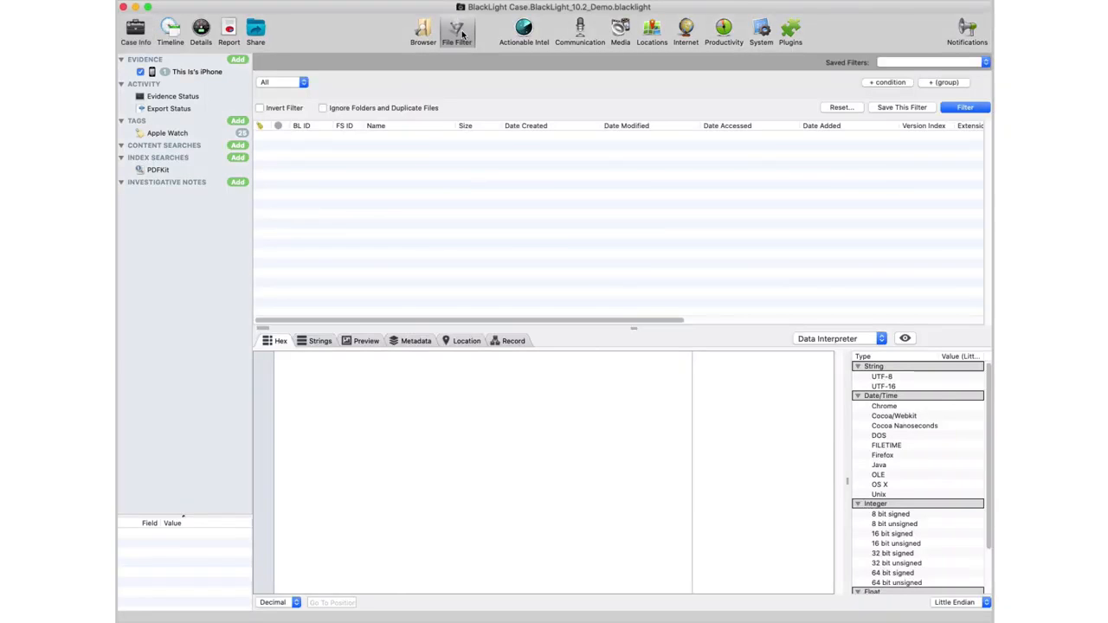
{"action": "left_click", "coordinate": [879, 84]}
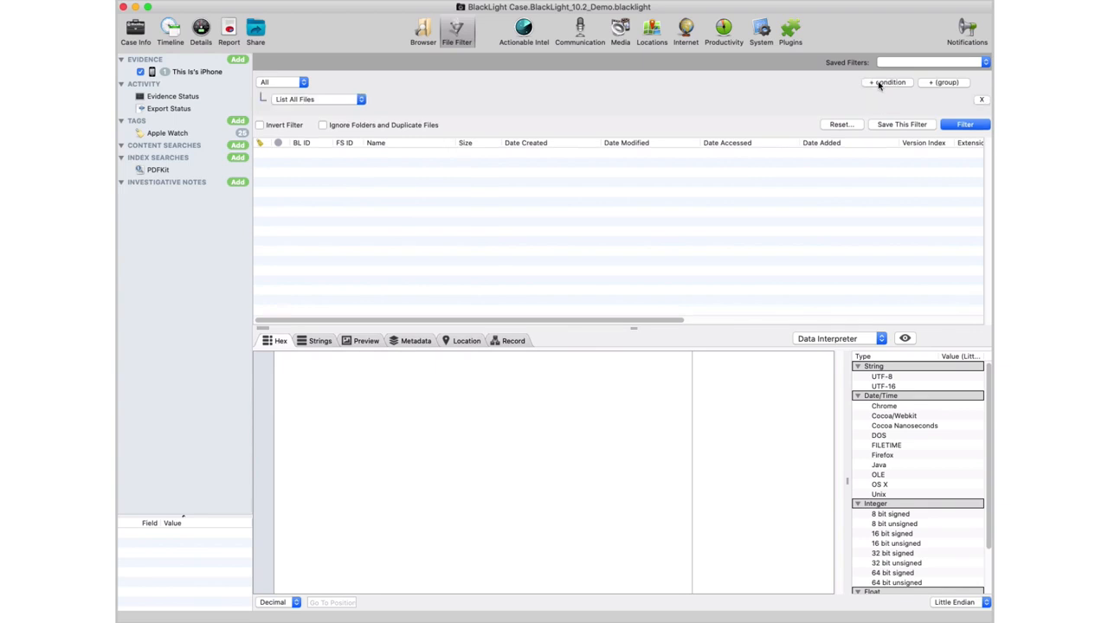
{"action": "left_click", "coordinate": [346, 100]}
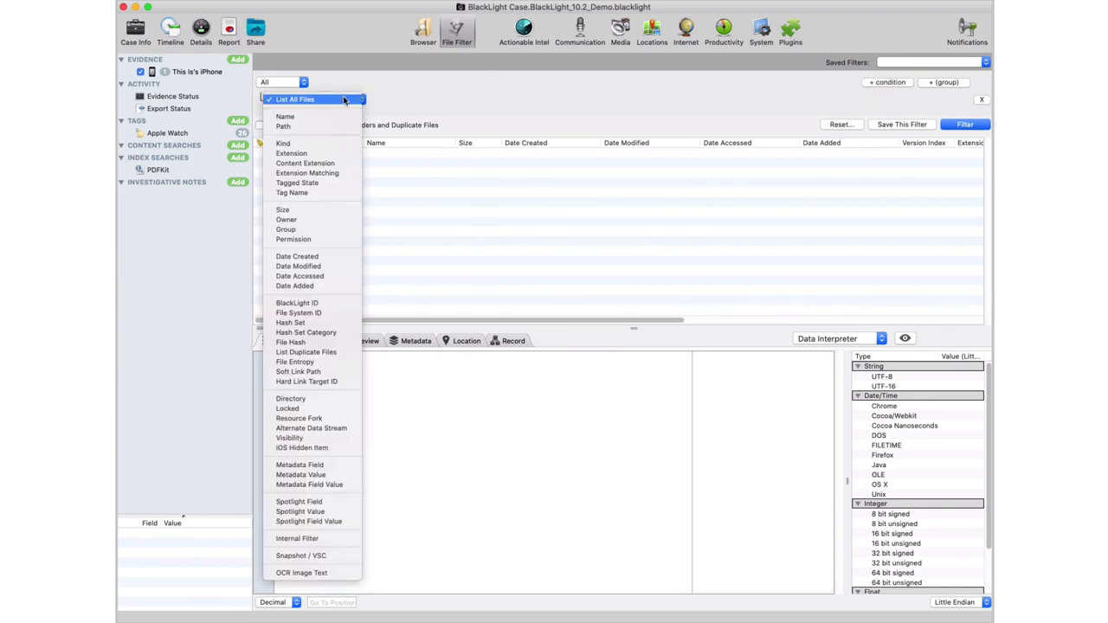
{"action": "left_click", "coordinate": [325, 573]}
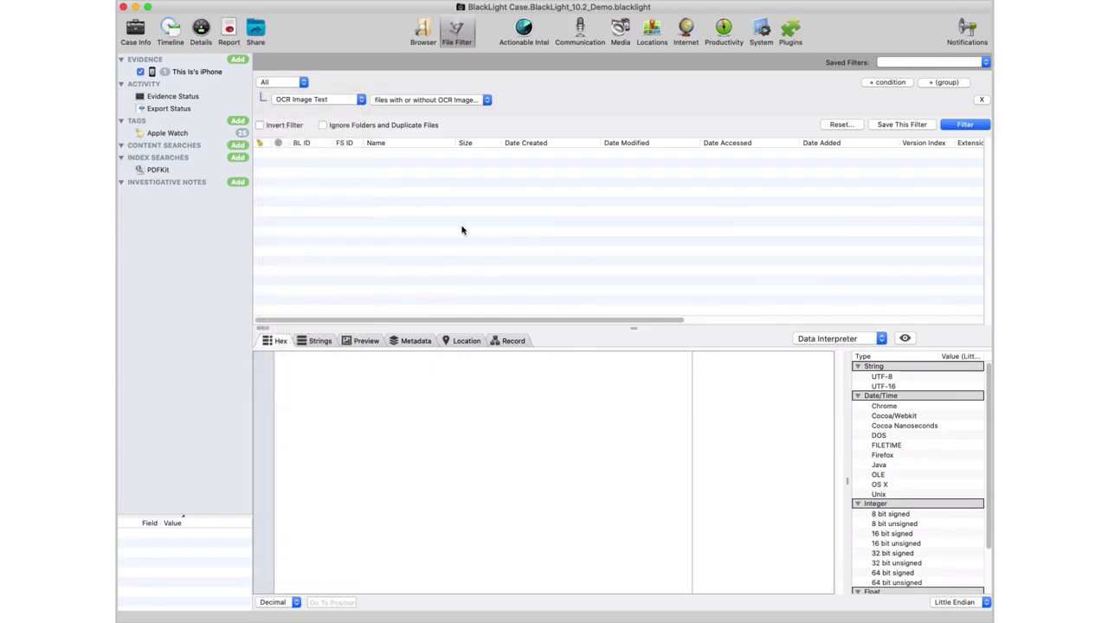
{"action": "left_click", "coordinate": [467, 100]}
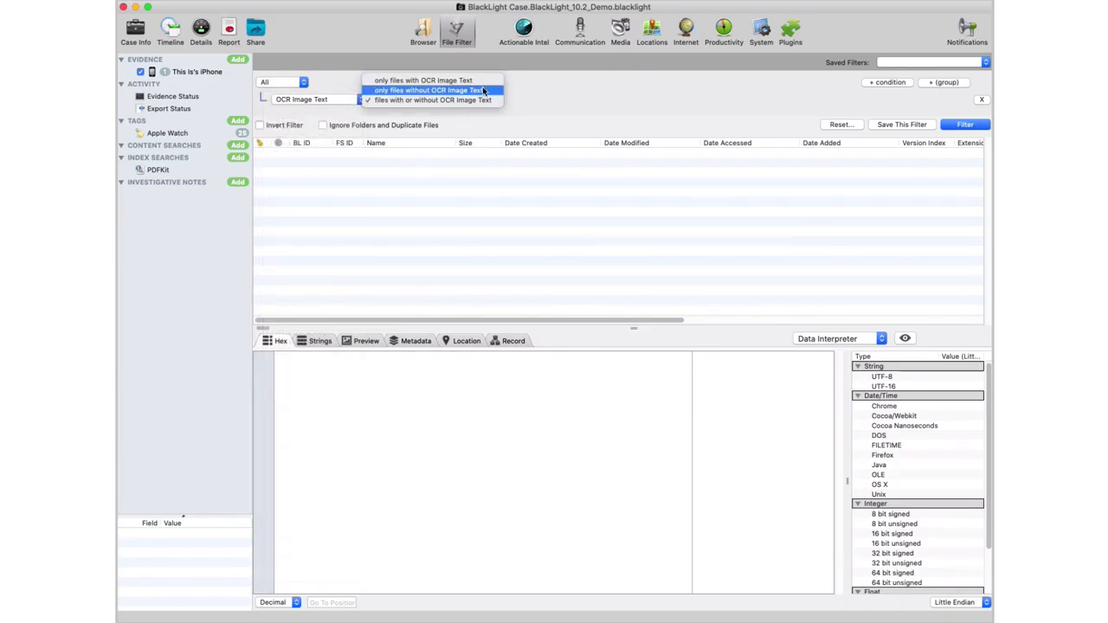
{"action": "left_click", "coordinate": [491, 84]}
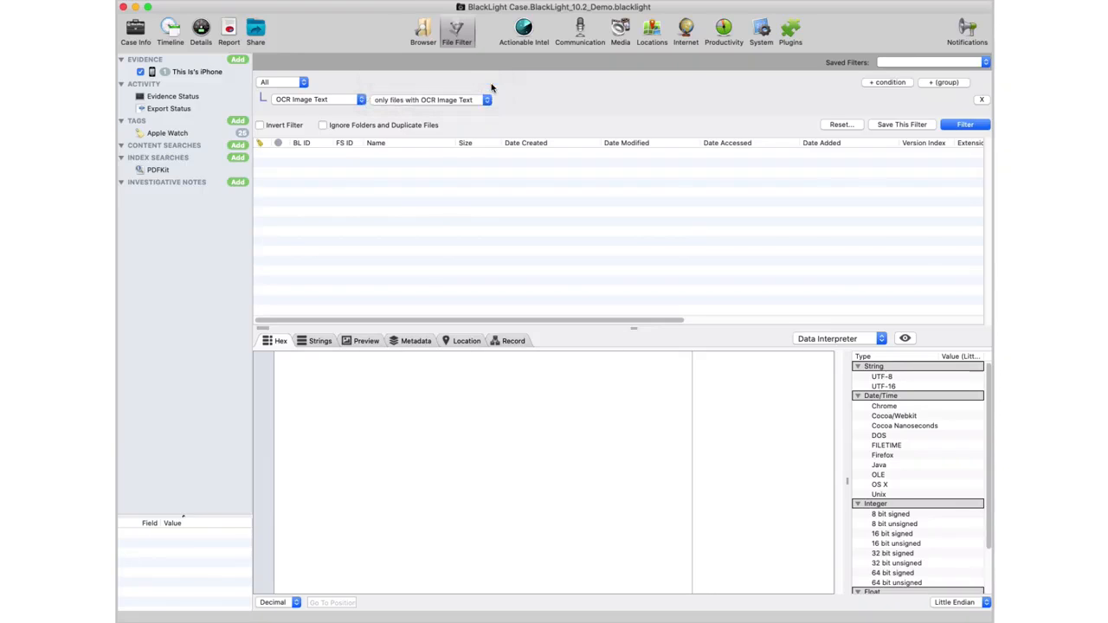
{"action": "left_click", "coordinate": [966, 125]}
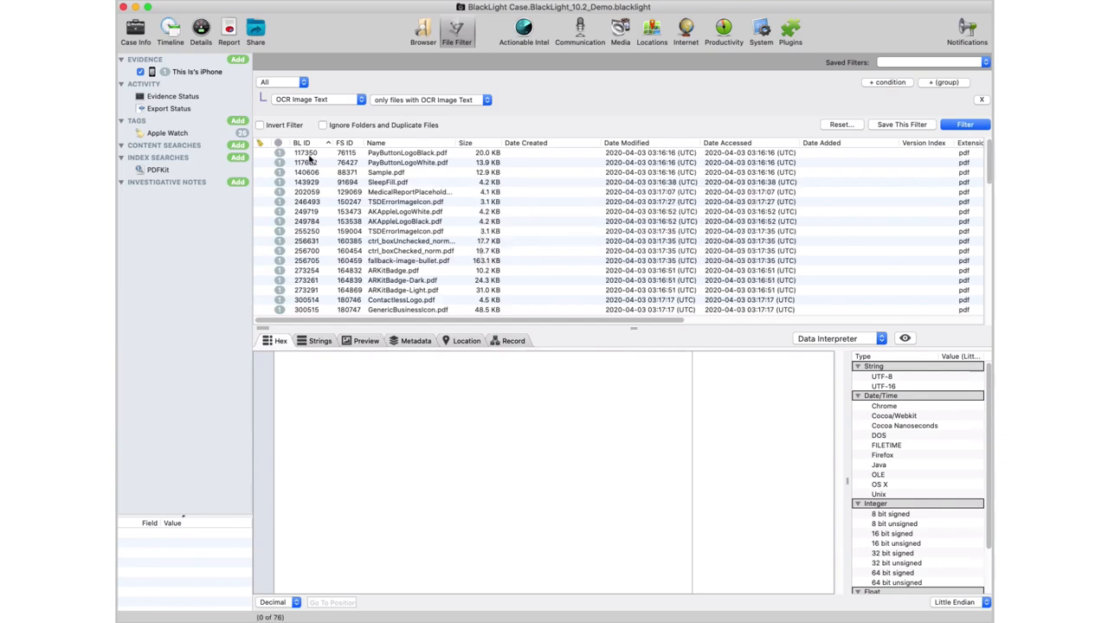
Preview Sample.pdf from the filtered results and look through its pages.
{"action": "left_click", "coordinate": [366, 340]}
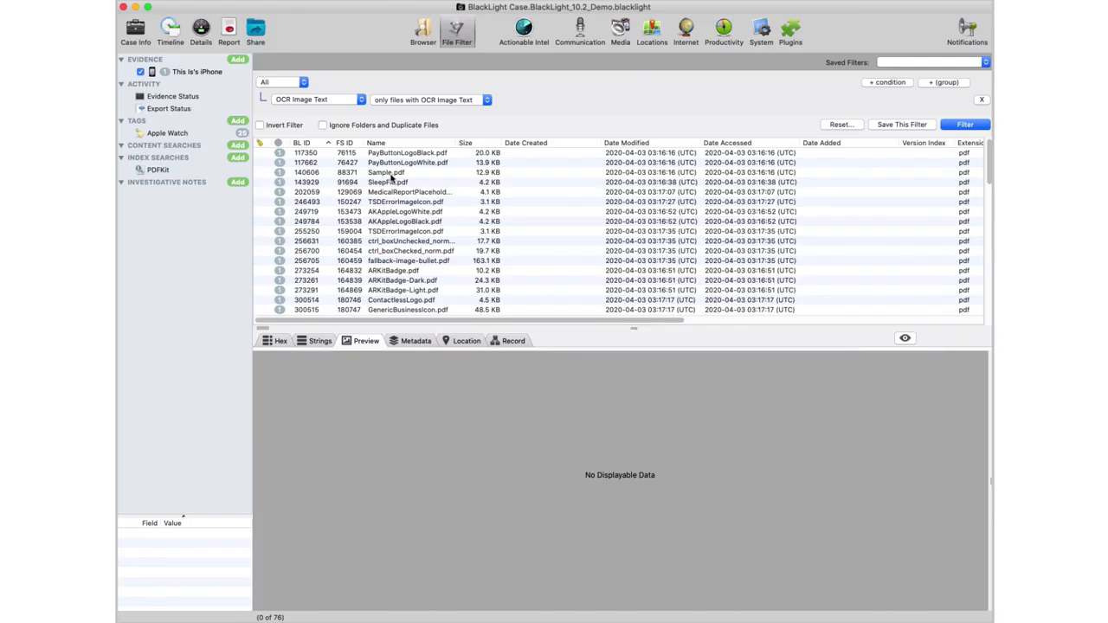
{"action": "left_click", "coordinate": [391, 173]}
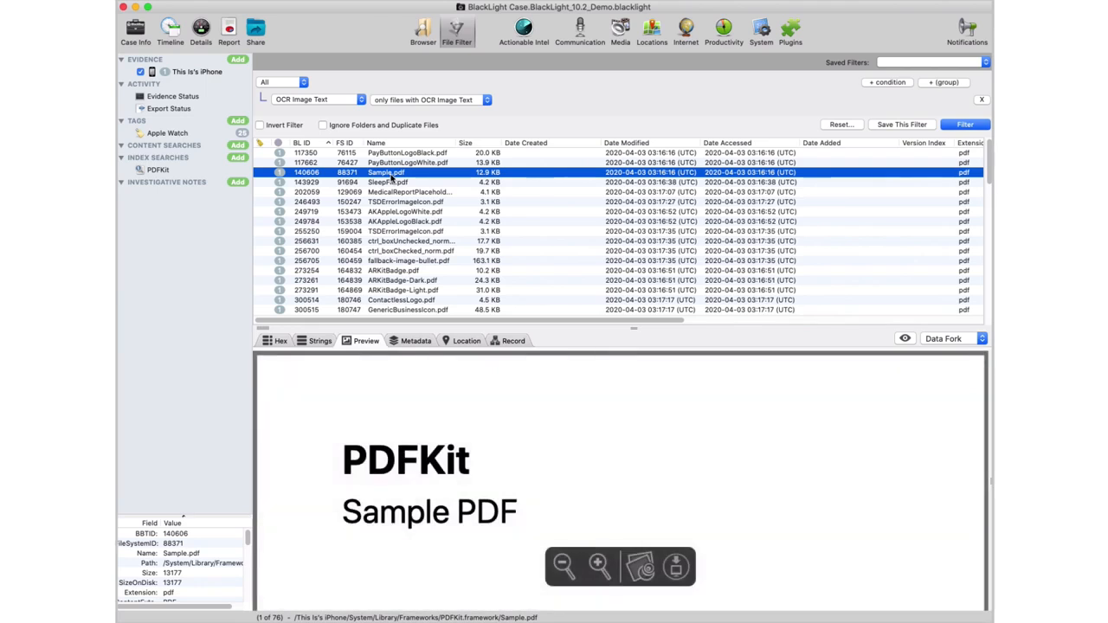
{"action": "scroll", "coordinate": [373, 569], "scroll_direction": "down", "scroll_amount": 5}
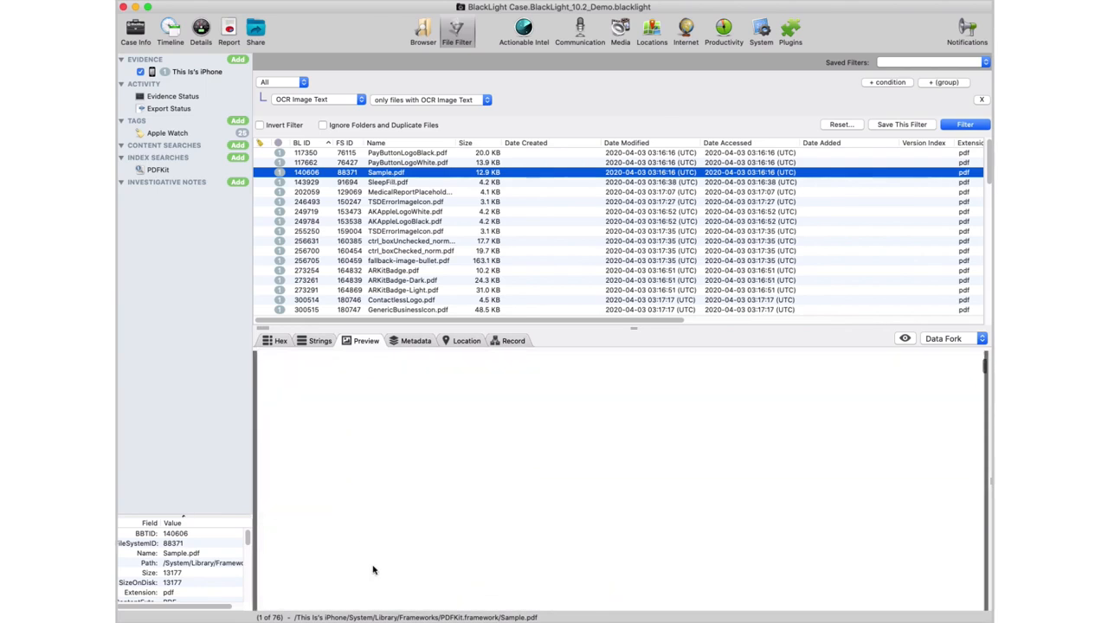
{"action": "scroll", "coordinate": [373, 569], "scroll_direction": "down", "scroll_amount": 2}
{"action": "scroll", "coordinate": [373, 569], "scroll_direction": "down", "scroll_amount": 3}
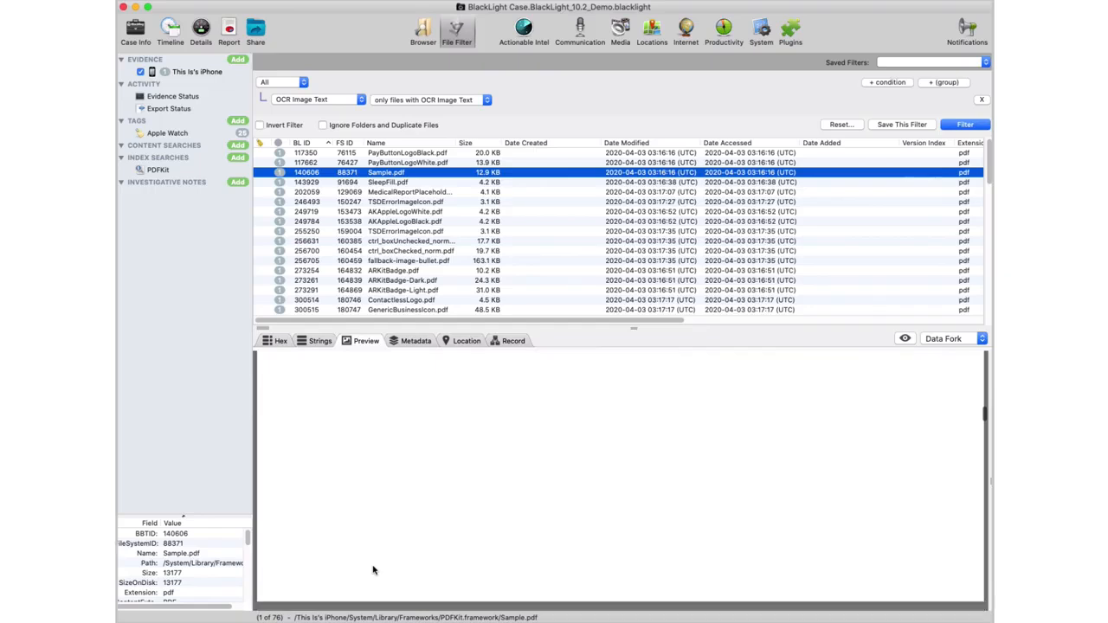
Examine the strings of Sample.pdf and highlight the page 1 text under the OCR Image Text heading.
{"action": "left_click", "coordinate": [320, 341]}
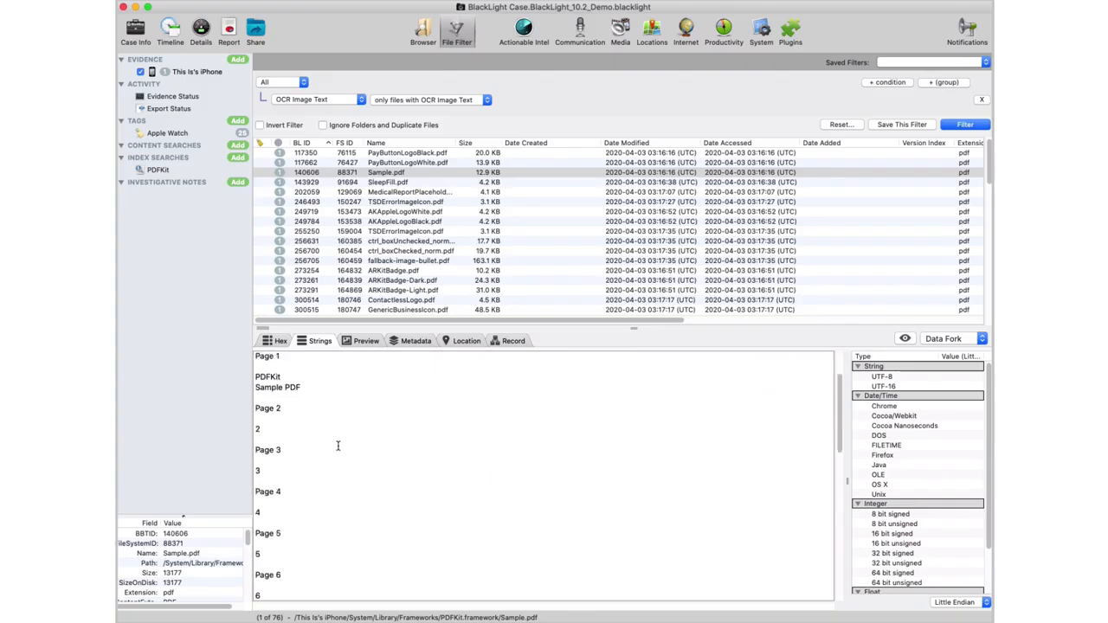
{"action": "scroll", "coordinate": [338, 445], "scroll_direction": "down", "scroll_amount": 2}
{"action": "scroll", "coordinate": [337, 446], "scroll_direction": "up", "scroll_amount": 3}
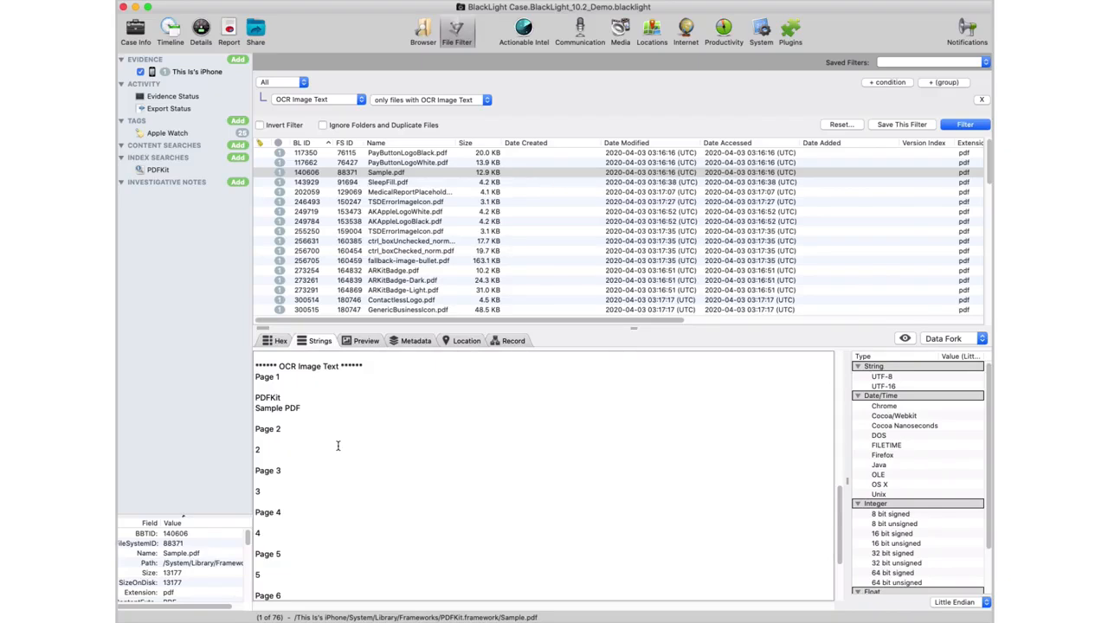
{"action": "left_click_drag", "start_coordinate": [257, 396], "coordinate": [312, 412]}
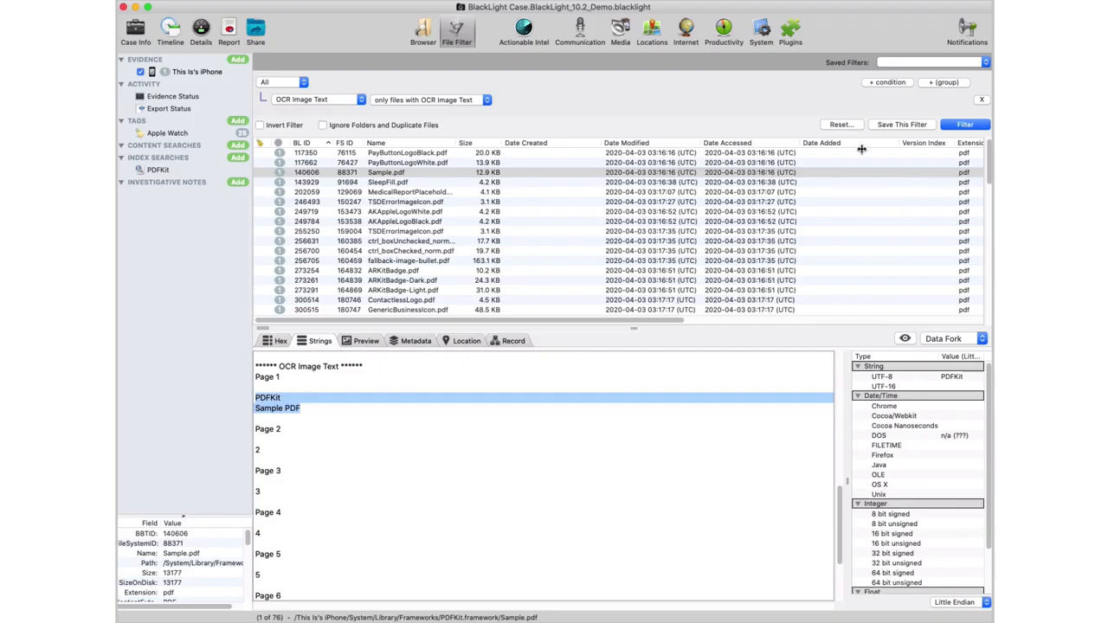
{"action": "left_click", "coordinate": [622, 30]}
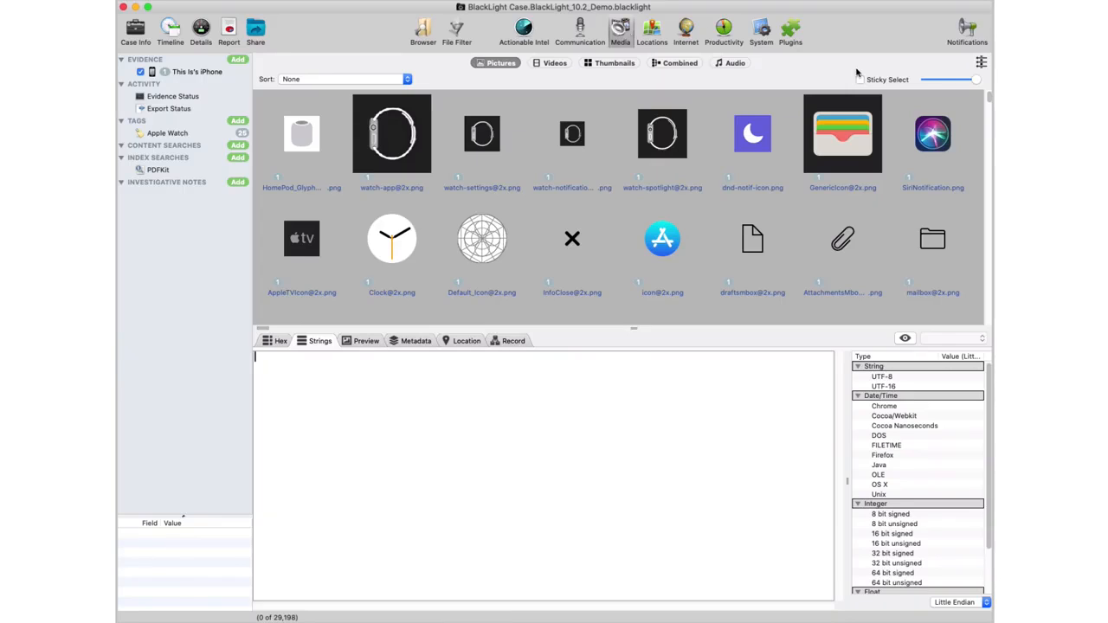
{"action": "left_click", "coordinate": [924, 80]}
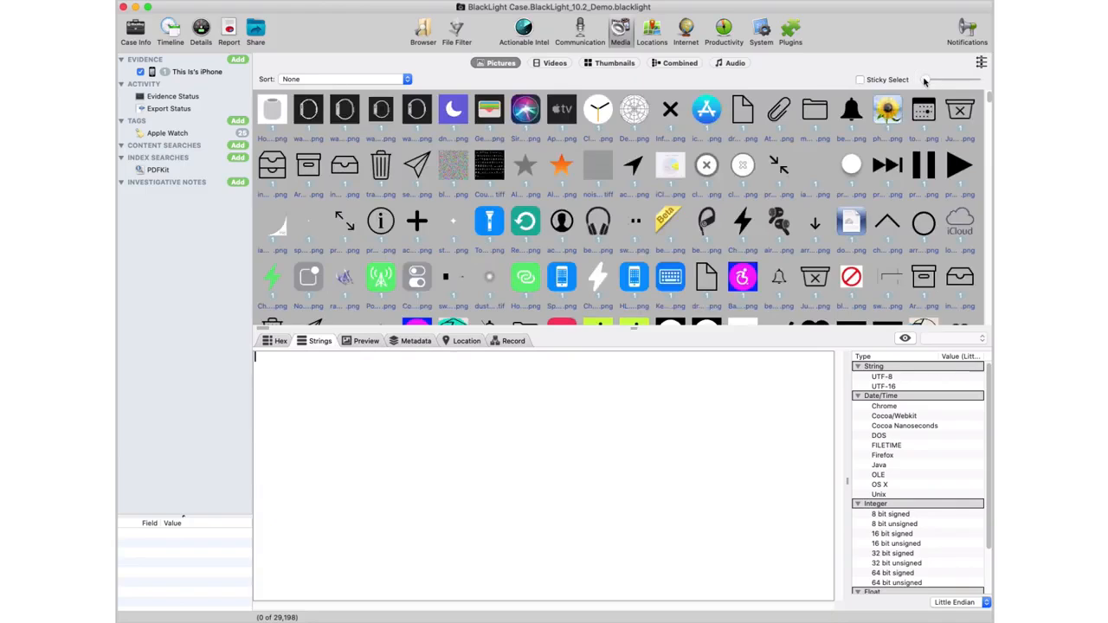
{"action": "left_click", "coordinate": [271, 113]}
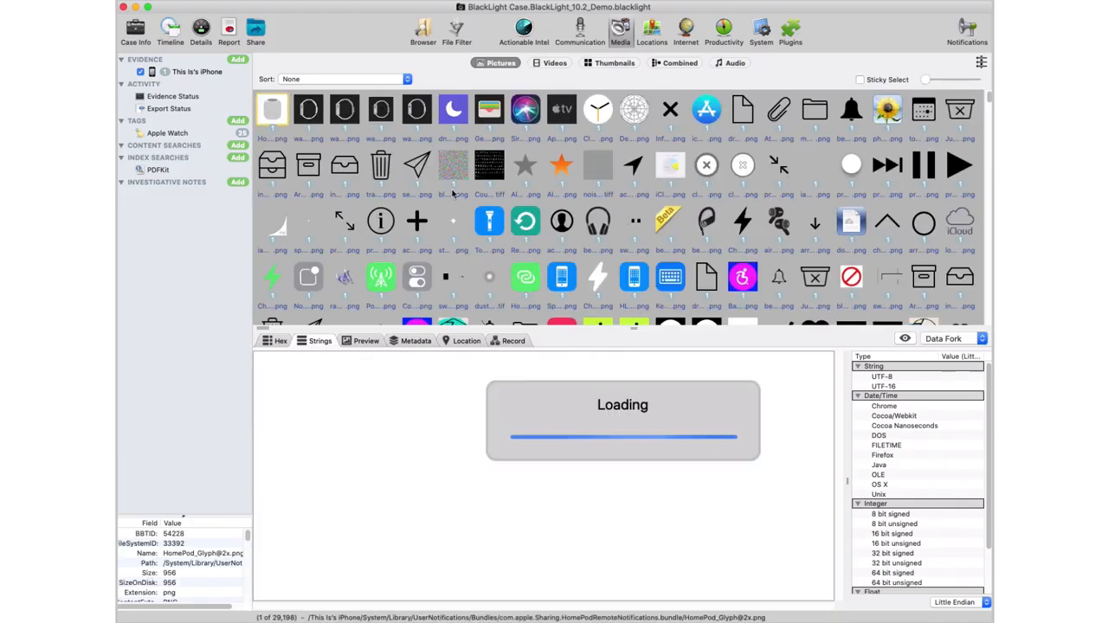
{"action": "scroll", "coordinate": [452, 186], "scroll_direction": "down", "scroll_amount": 10}
{"action": "scroll", "coordinate": [452, 179], "scroll_direction": "down", "scroll_amount": 10}
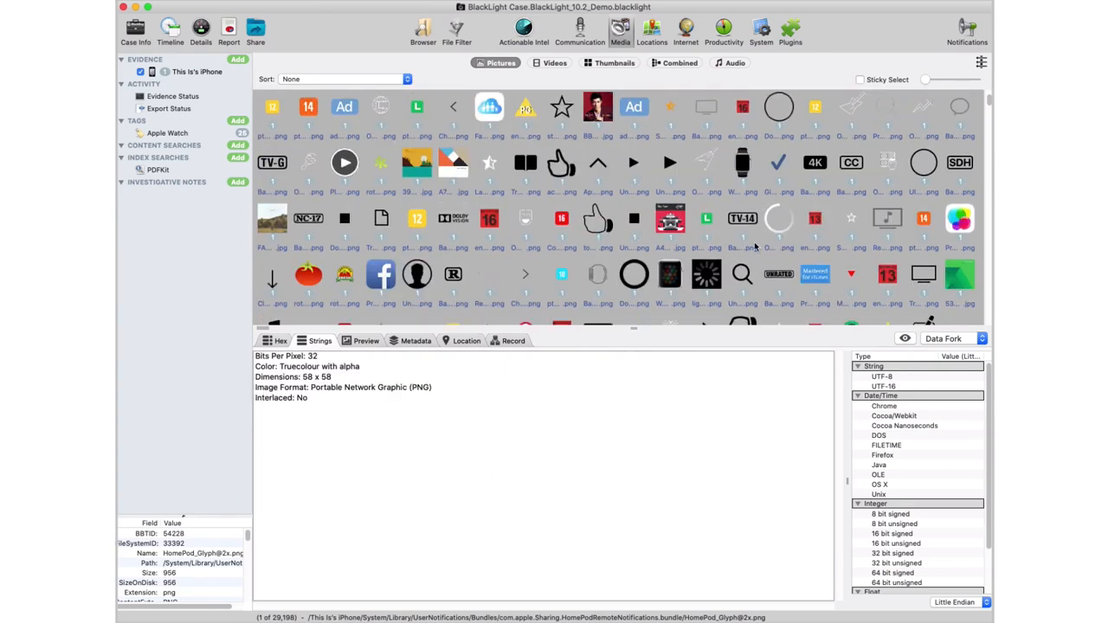
{"action": "left_click", "coordinate": [924, 277], "text": "shift"}
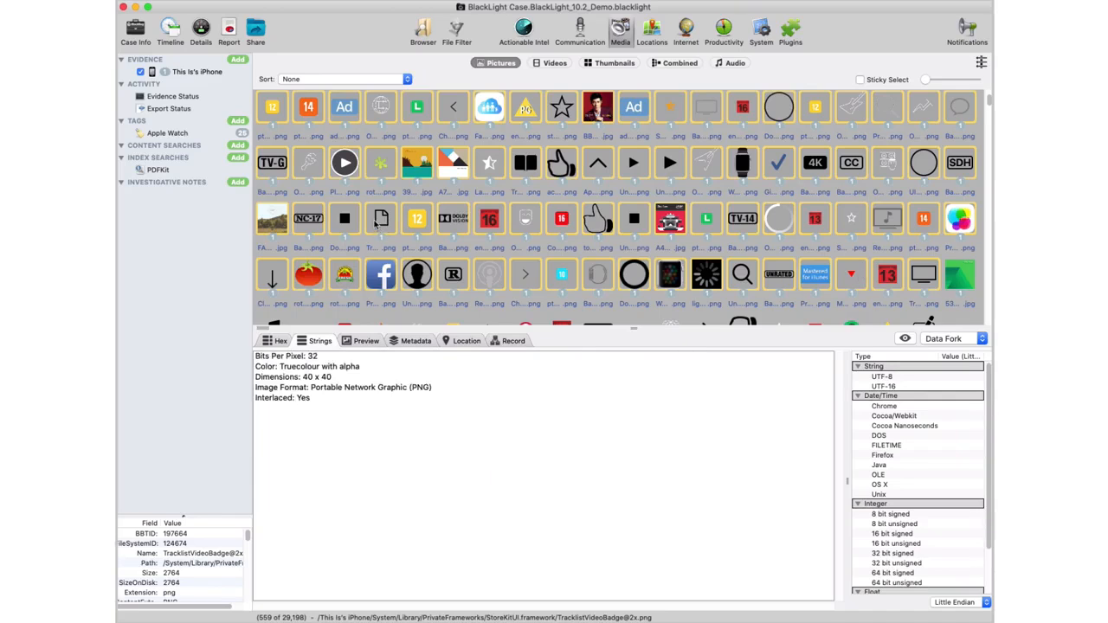
Tag the selected pictures with a new tag named Demo_Pictures, keeping its files exported with the report.
{"action": "right_click", "coordinate": [375, 223]}
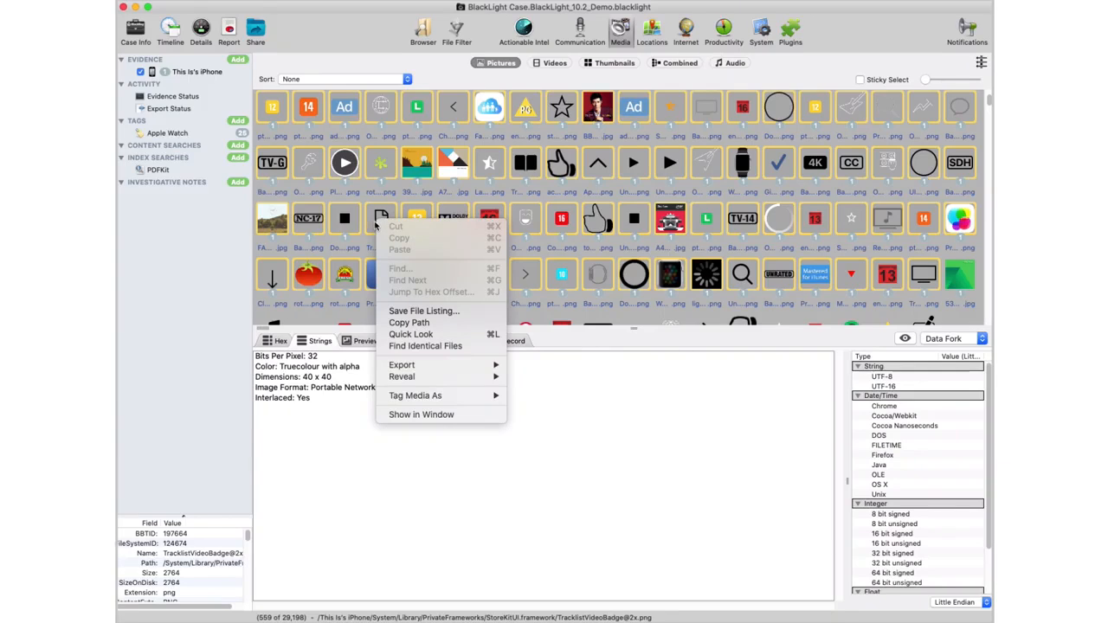
{"action": "mouse_move", "coordinate": [430, 396]}
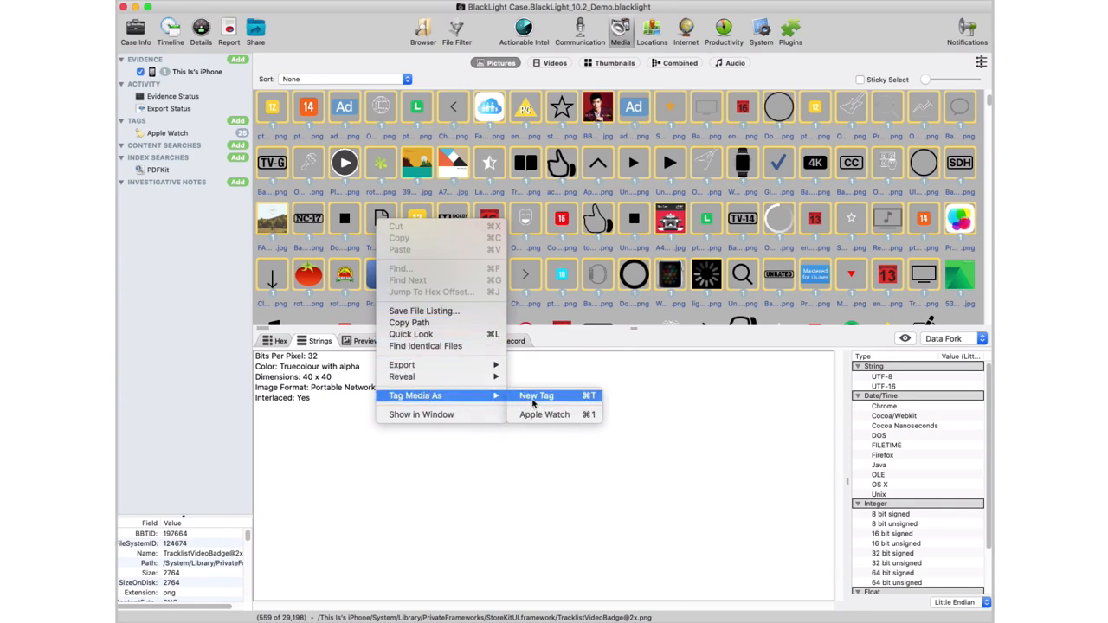
{"action": "left_click", "coordinate": [533, 402]}
{"action": "type", "text": "D"}
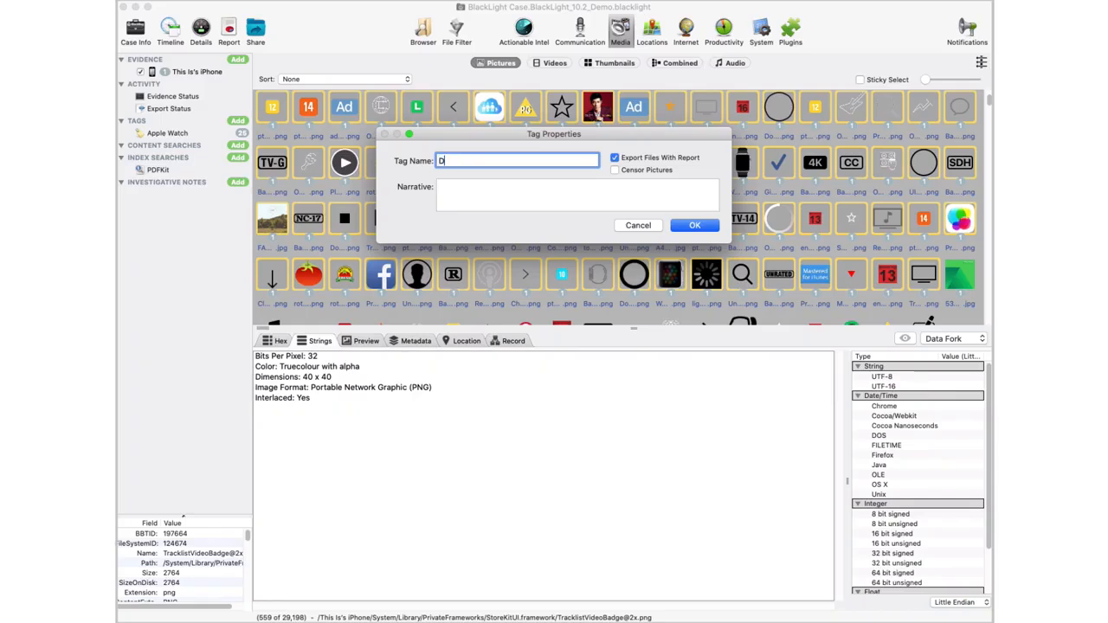
{"action": "type", "text": "emo_p"}
{"action": "key", "text": "BackSpace"}
{"action": "type", "text": "Pictures"}
{"action": "left_click", "coordinate": [693, 226]}
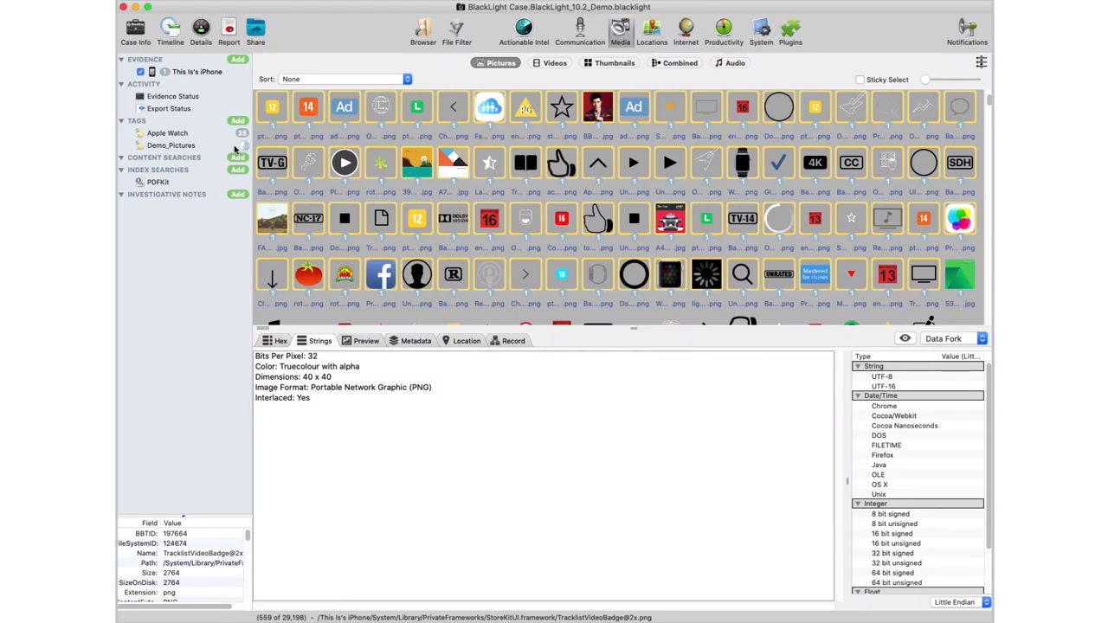
Inspect the first outgoing Line audio call in the communication records and return to the media pictures.
{"action": "left_click", "coordinate": [577, 30]}
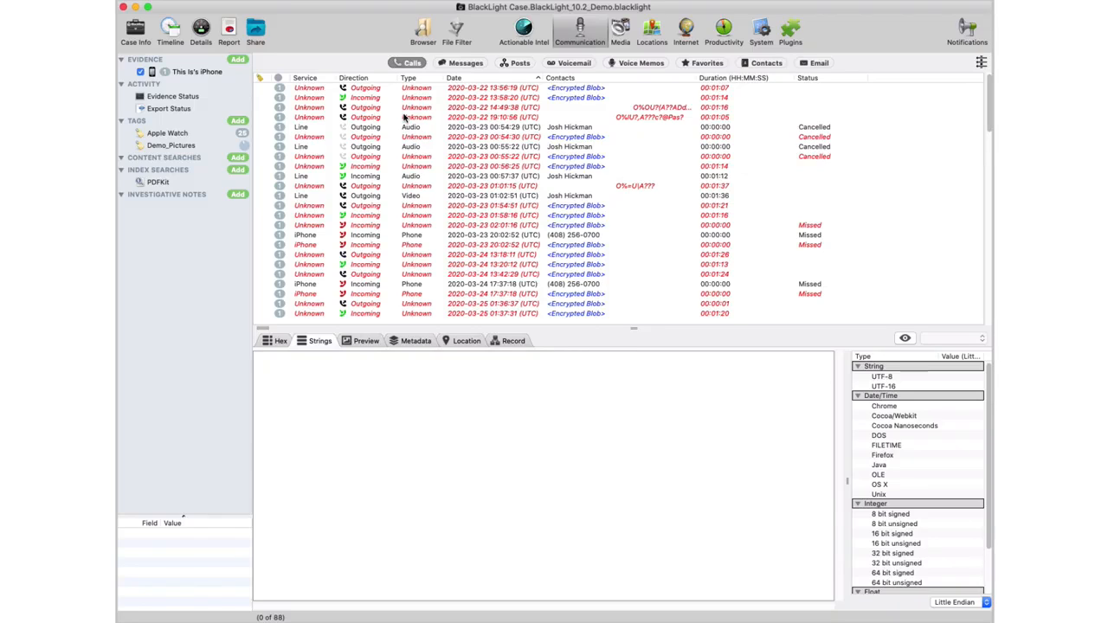
{"action": "left_click", "coordinate": [410, 127]}
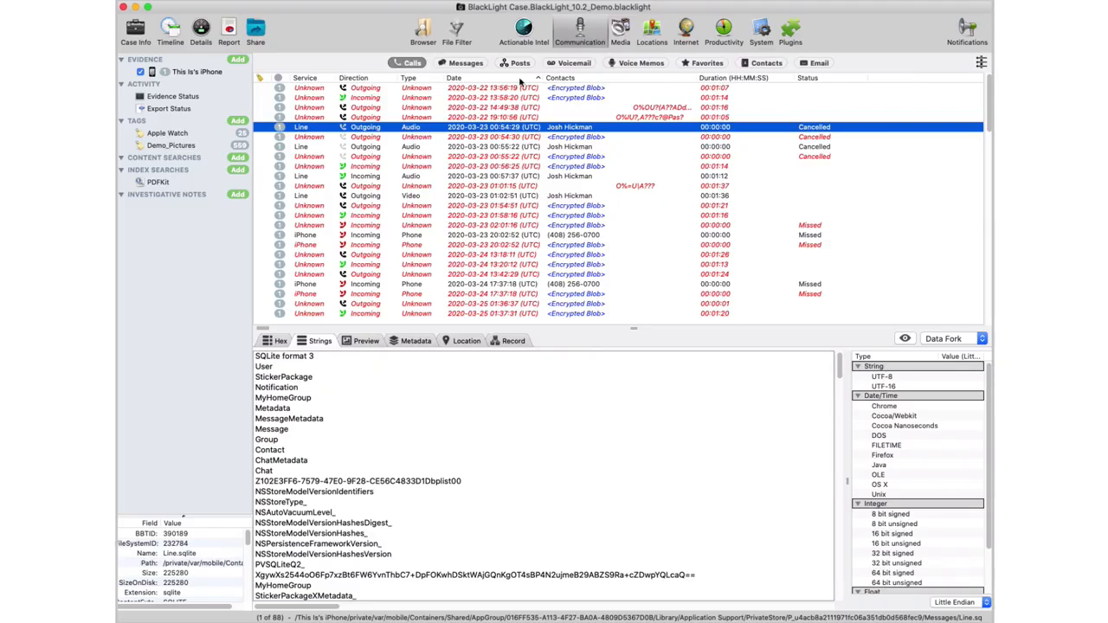
{"action": "left_click", "coordinate": [620, 26]}
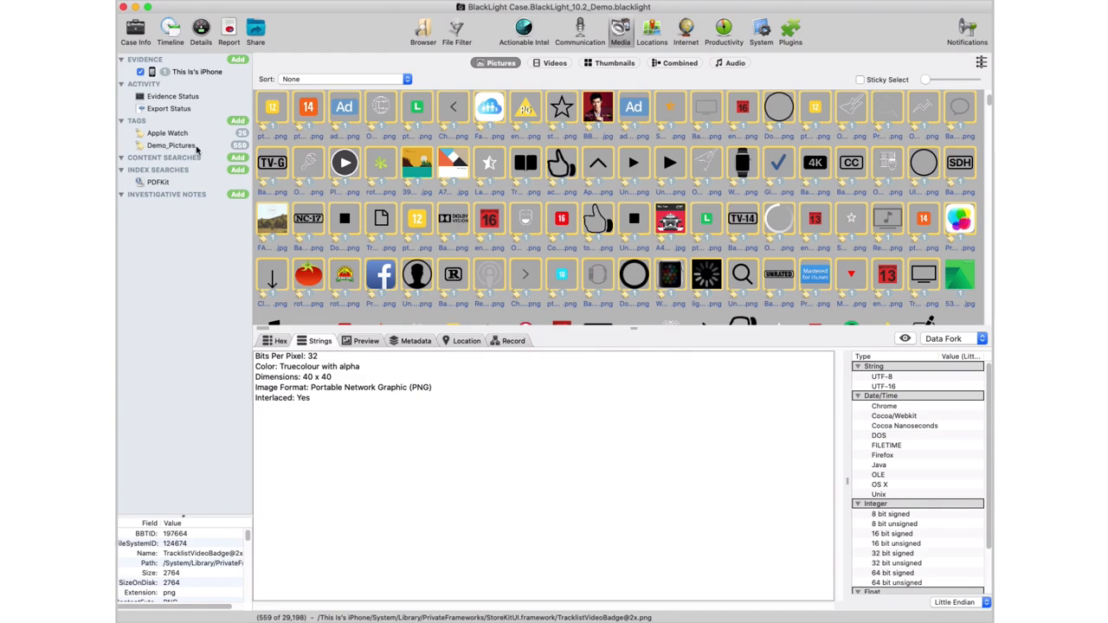
Configure the Demo_Pictures tag content for PictureTag items to exclude the BBTID metadata field.
{"action": "left_click", "coordinate": [195, 147]}
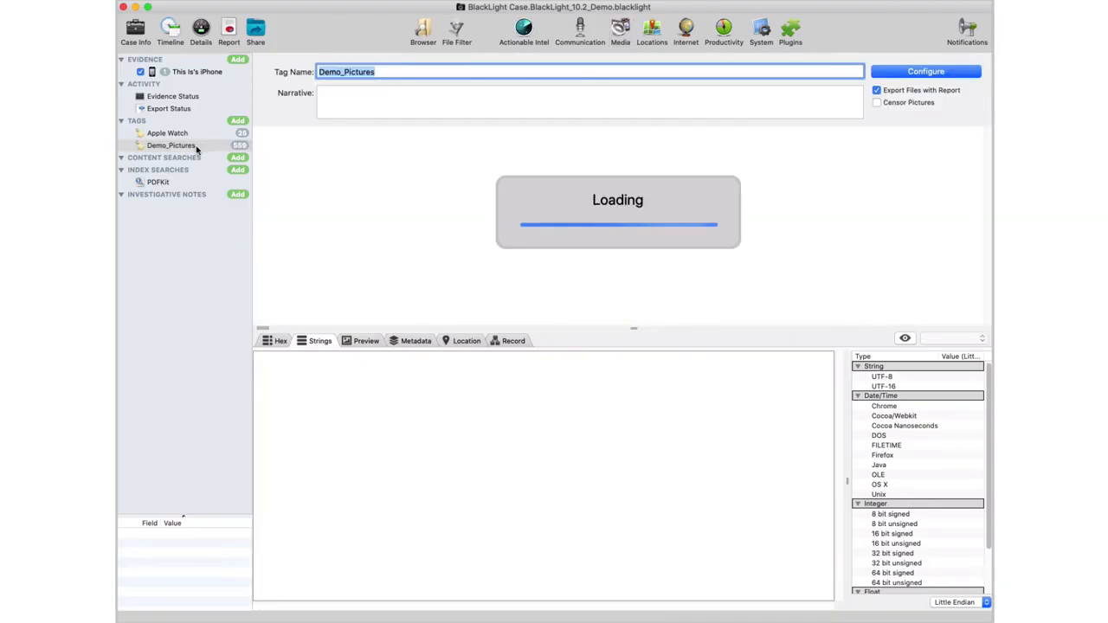
{"action": "left_click", "coordinate": [970, 73]}
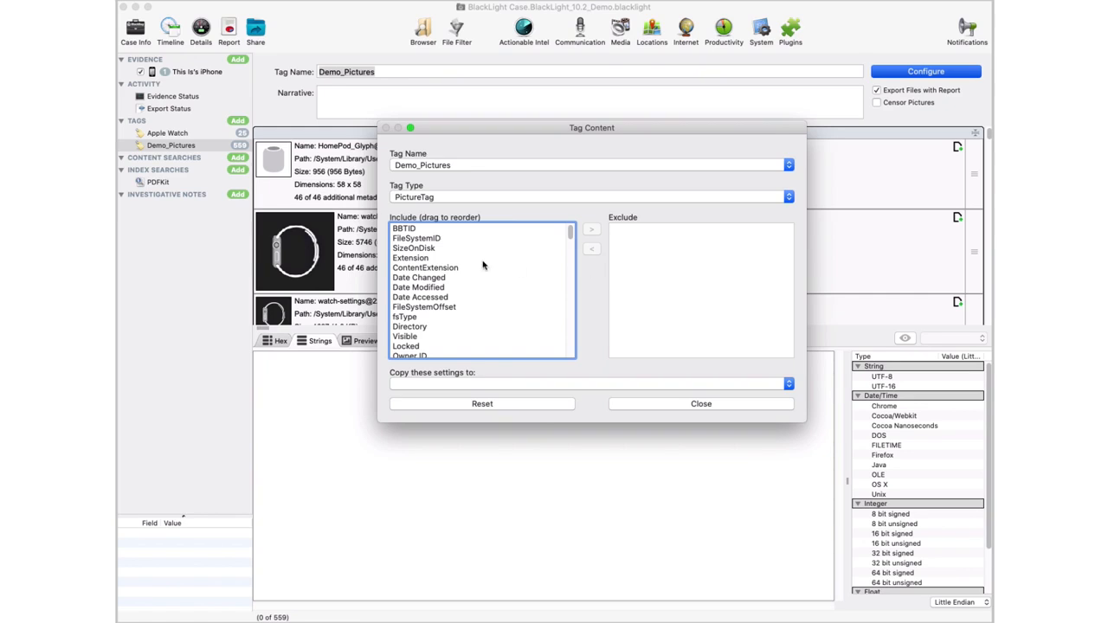
{"action": "left_click", "coordinate": [399, 230]}
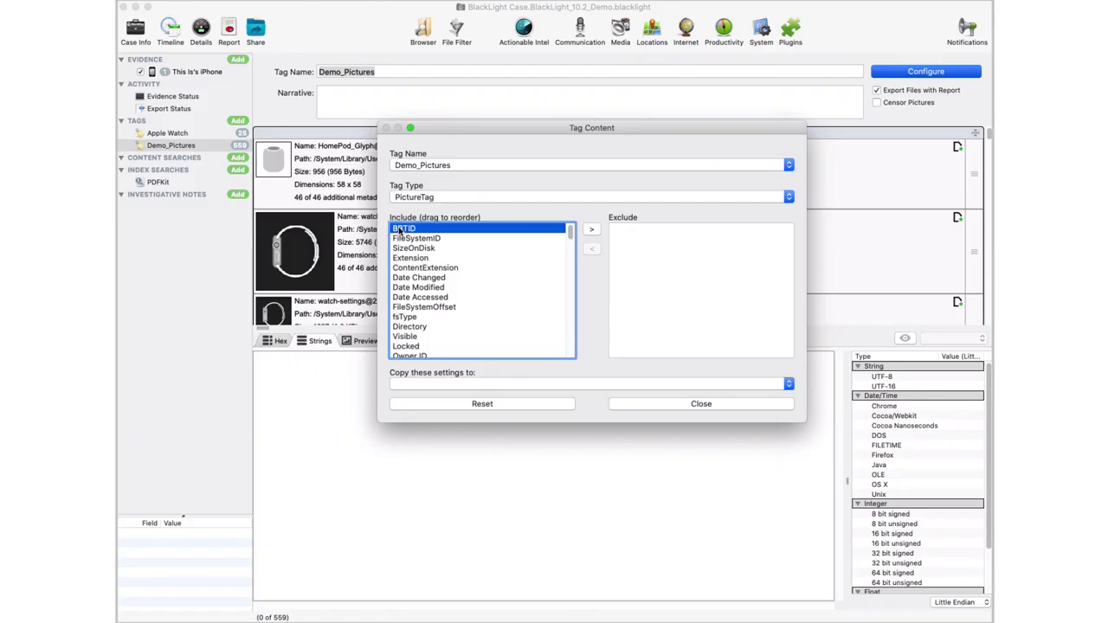
{"action": "left_click", "coordinate": [596, 230]}
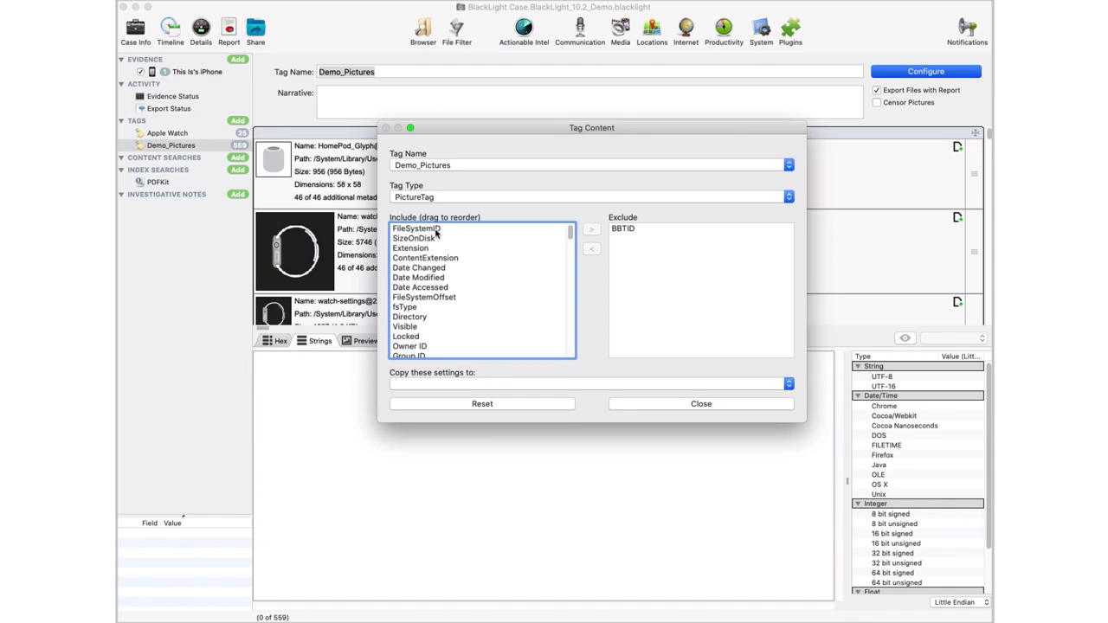
{"action": "left_click", "coordinate": [716, 404]}
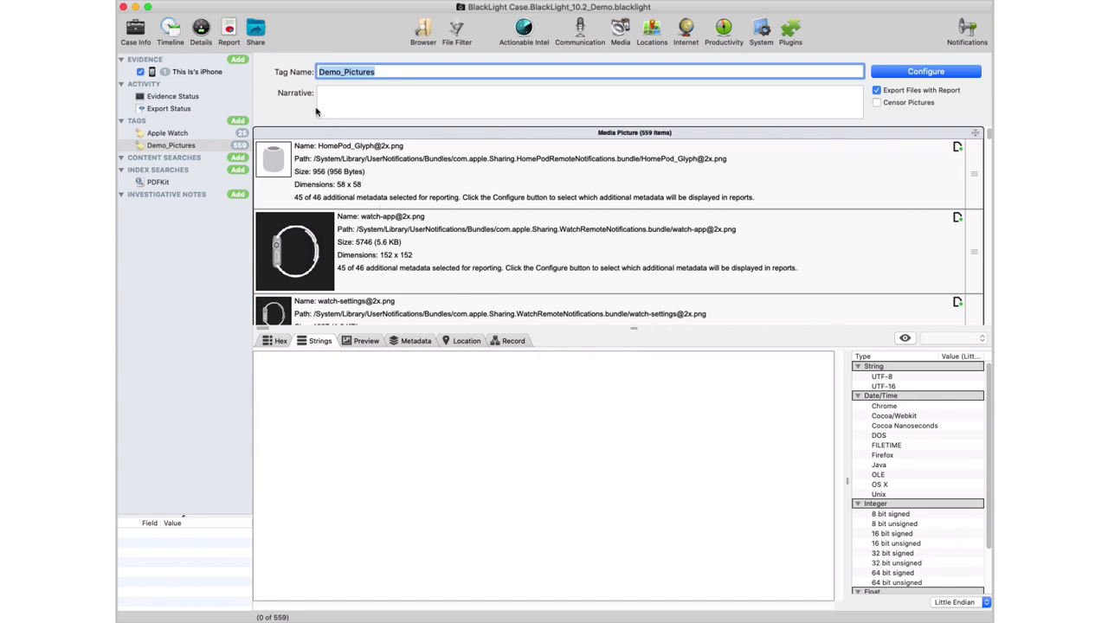
Open the case timeline and examine the event categories from Files and Communication through Internet, Productivity and Other.
{"action": "left_click", "coordinate": [170, 31]}
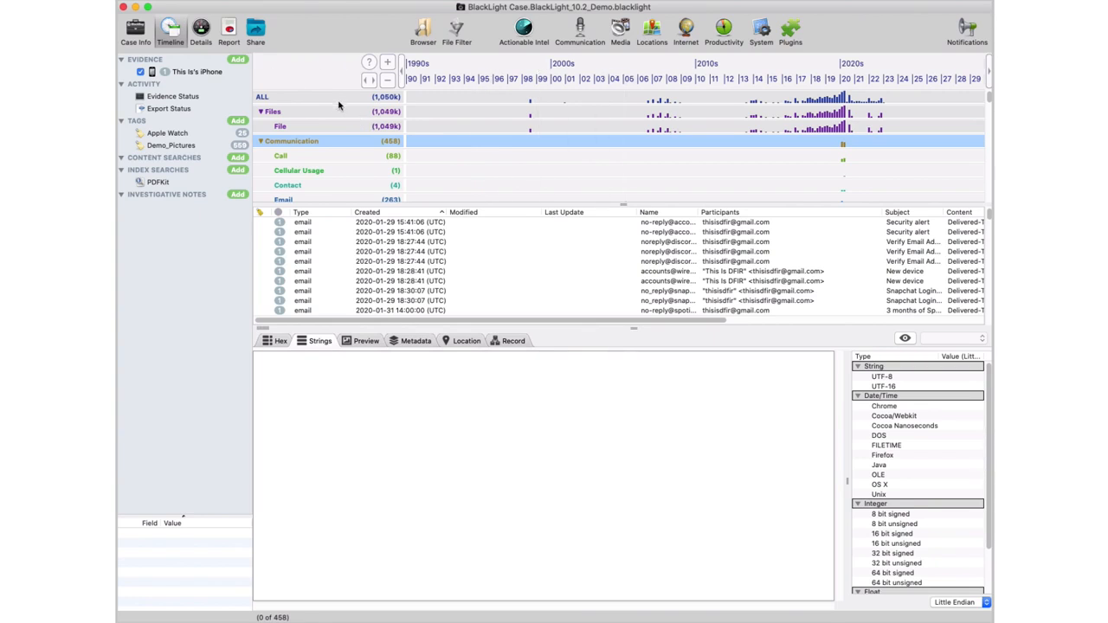
{"action": "scroll", "coordinate": [329, 165], "scroll_direction": "down", "scroll_amount": 2}
{"action": "scroll", "coordinate": [327, 170], "scroll_direction": "down", "scroll_amount": 3}
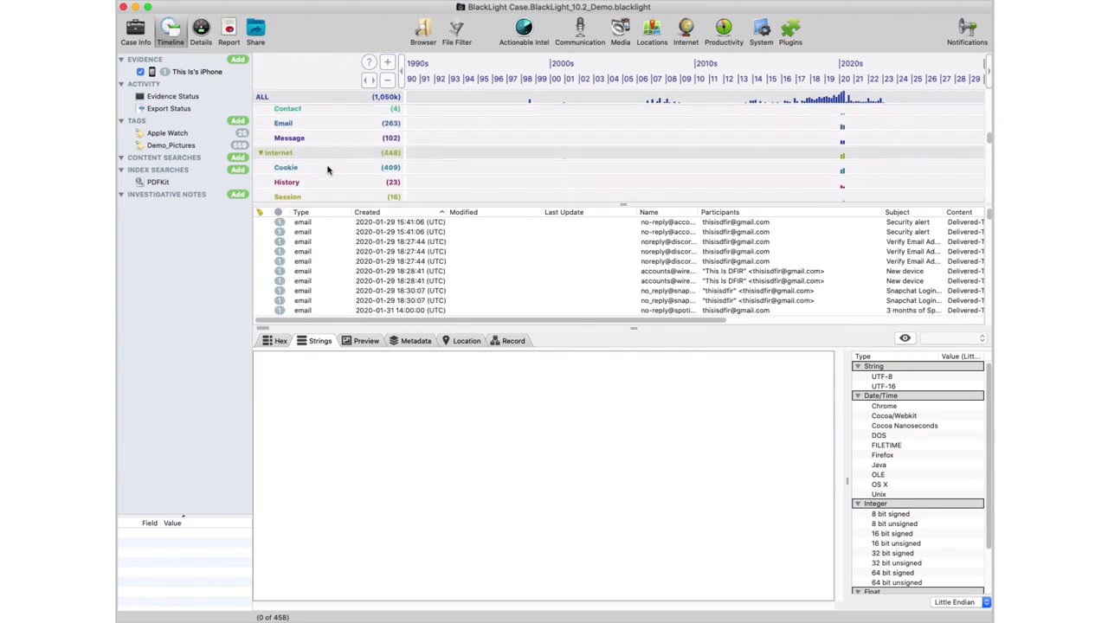
{"action": "scroll", "coordinate": [327, 169], "scroll_direction": "up", "scroll_amount": 4}
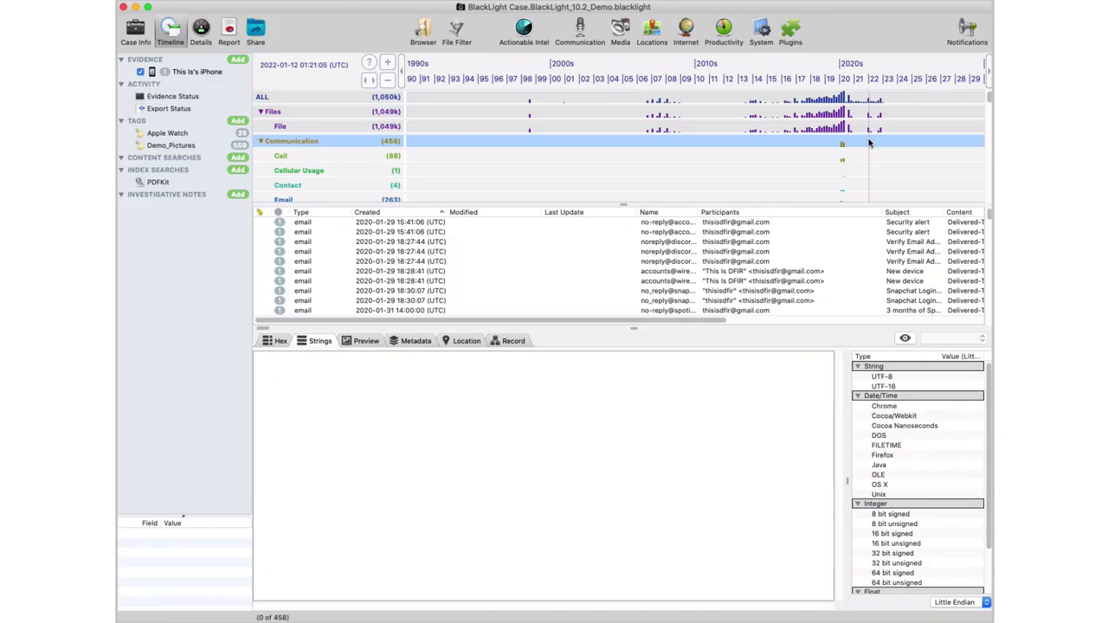
{"action": "scroll", "coordinate": [870, 143], "scroll_direction": "down", "scroll_amount": 6}
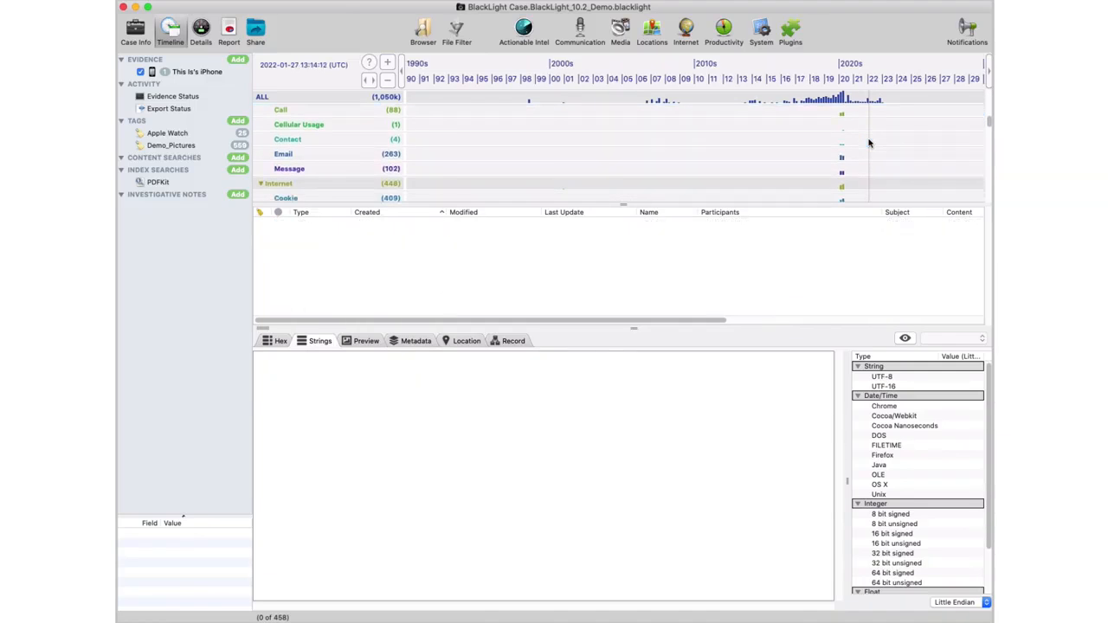
{"action": "scroll", "coordinate": [870, 143], "scroll_direction": "down", "scroll_amount": 3}
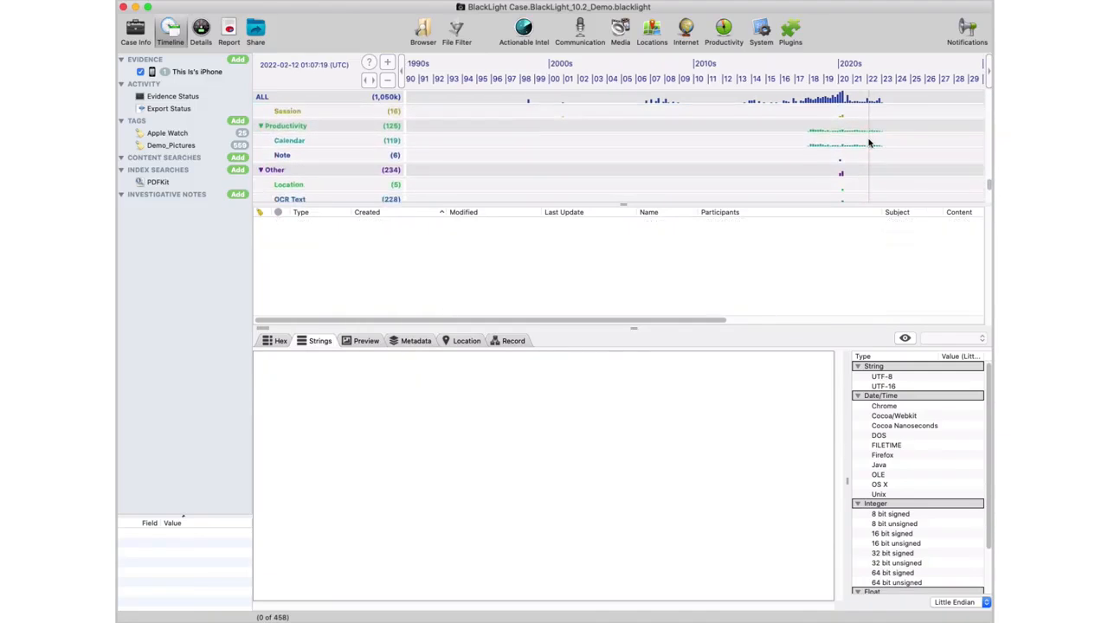
{"action": "scroll", "coordinate": [869, 143], "scroll_direction": "up", "scroll_amount": 8}
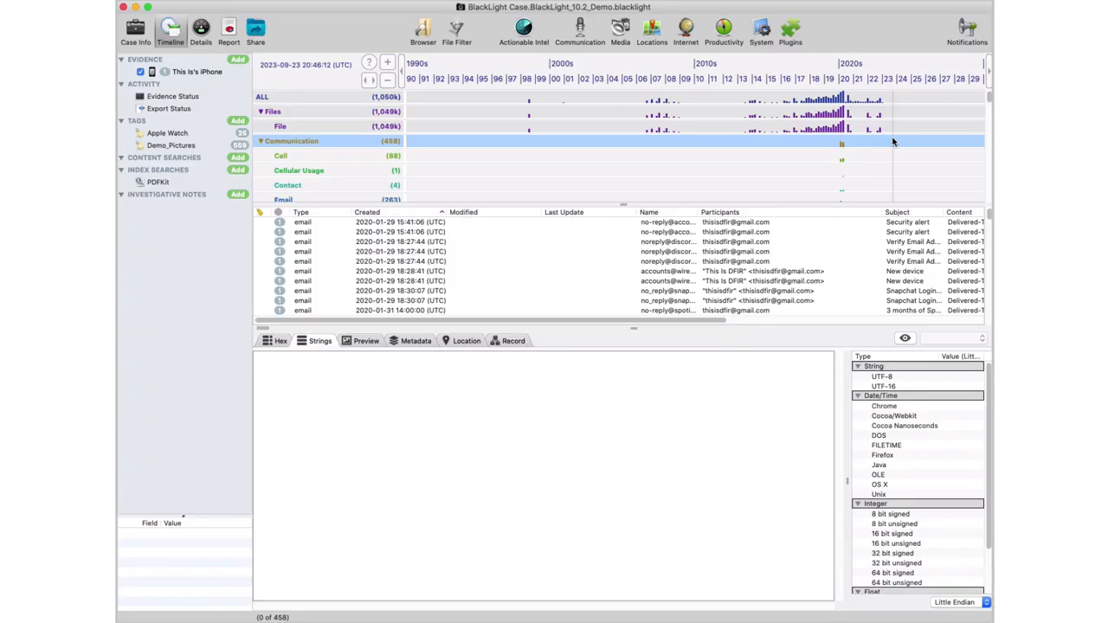
Narrow the timeline in two stages to about August 2019 through May 2020 and review its categories for that period.
{"action": "left_click_drag", "start_coordinate": [893, 141], "coordinate": [783, 142]}
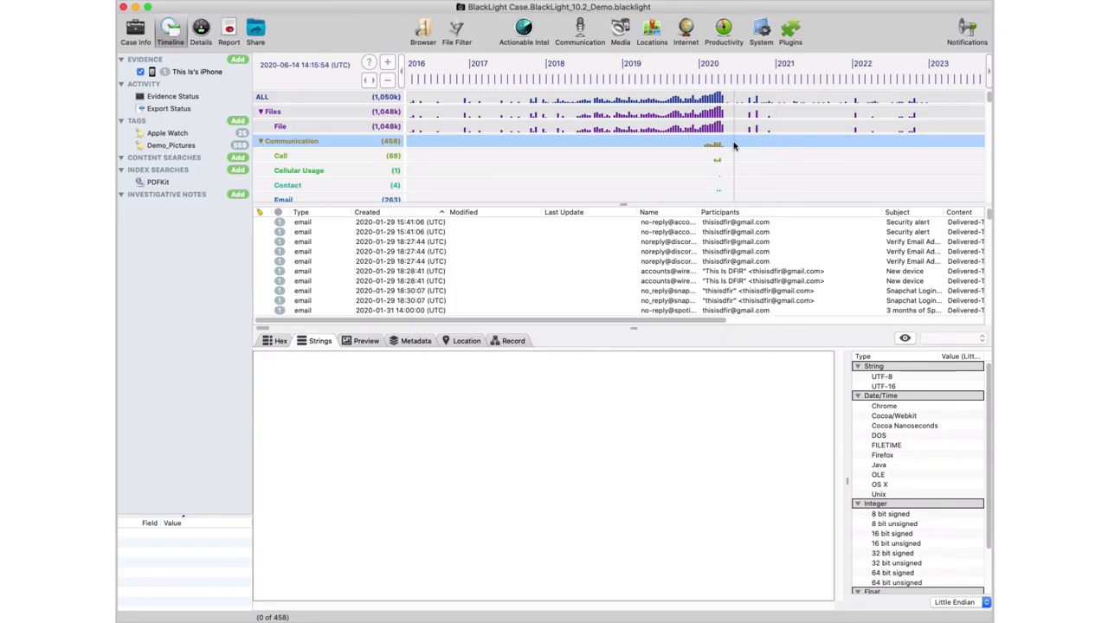
{"action": "left_click_drag", "start_coordinate": [734, 142], "coordinate": [665, 143]}
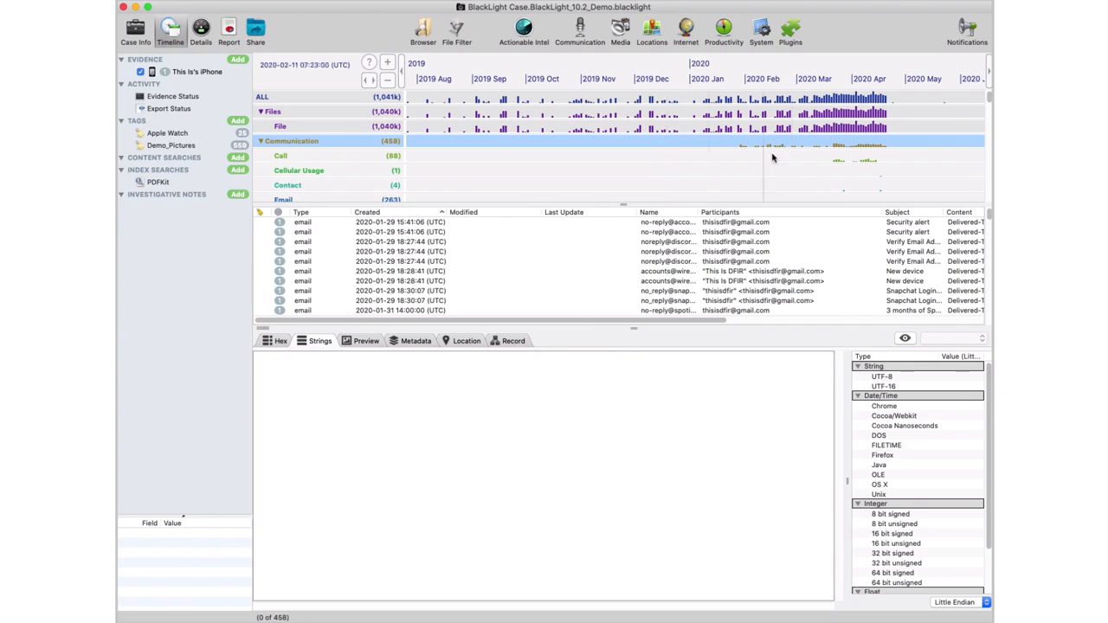
{"action": "scroll", "coordinate": [866, 176], "scroll_direction": "down", "scroll_amount": 3}
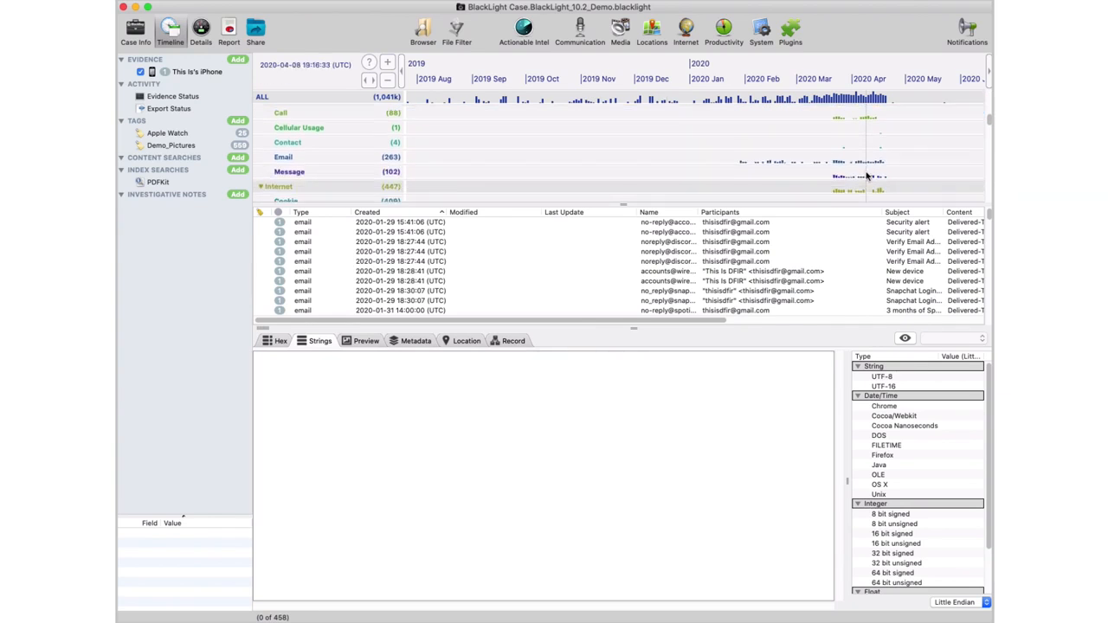
{"action": "scroll", "coordinate": [866, 176], "scroll_direction": "down", "scroll_amount": 2}
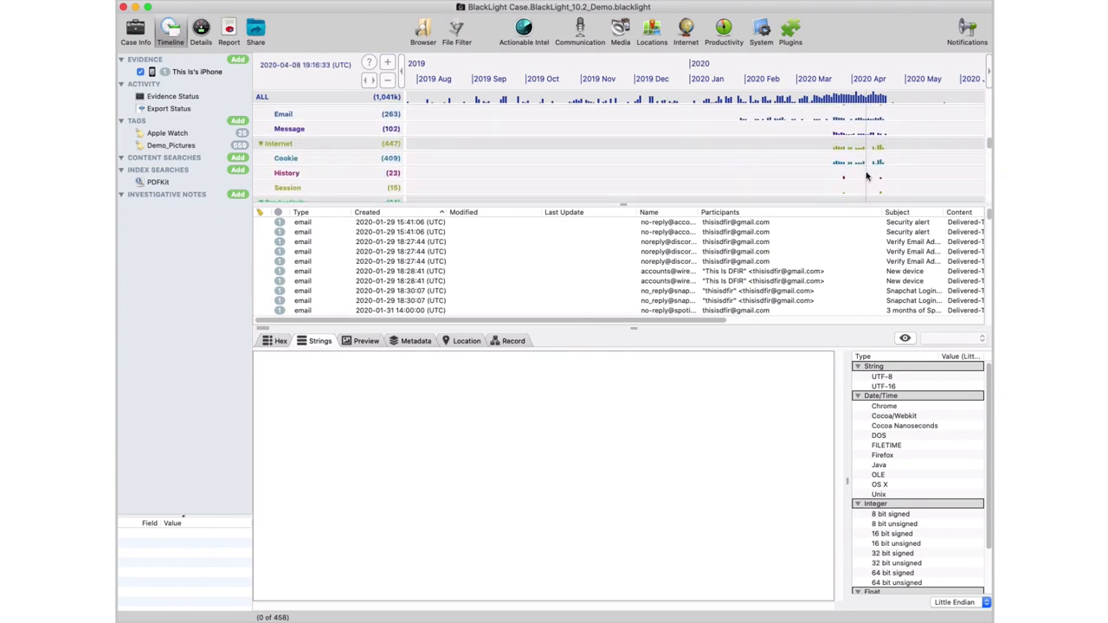
{"action": "scroll", "coordinate": [866, 177], "scroll_direction": "down", "scroll_amount": 5}
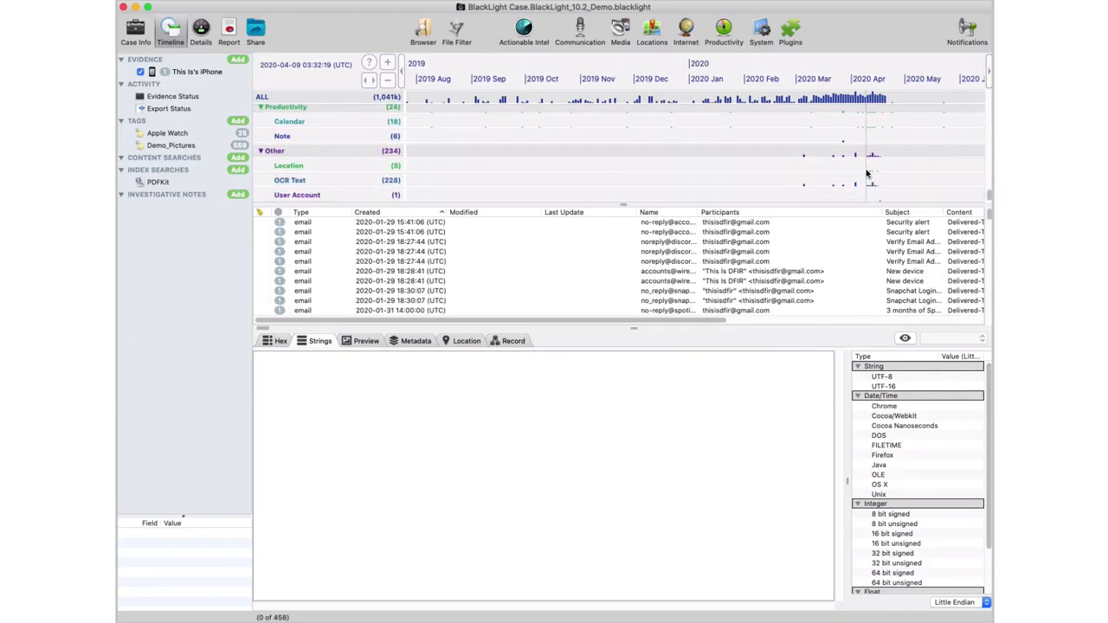
{"action": "scroll", "coordinate": [866, 174], "scroll_direction": "up", "scroll_amount": 2}
{"action": "scroll", "coordinate": [867, 174], "scroll_direction": "up", "scroll_amount": 5}
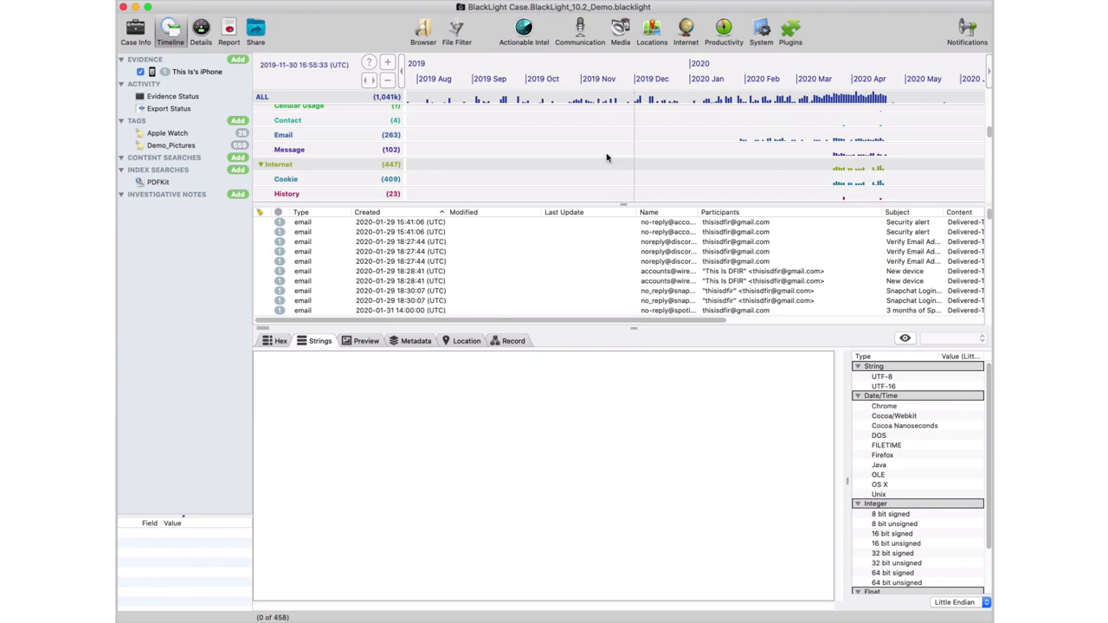
{"action": "scroll", "coordinate": [559, 154], "scroll_direction": "down", "scroll_amount": 2}
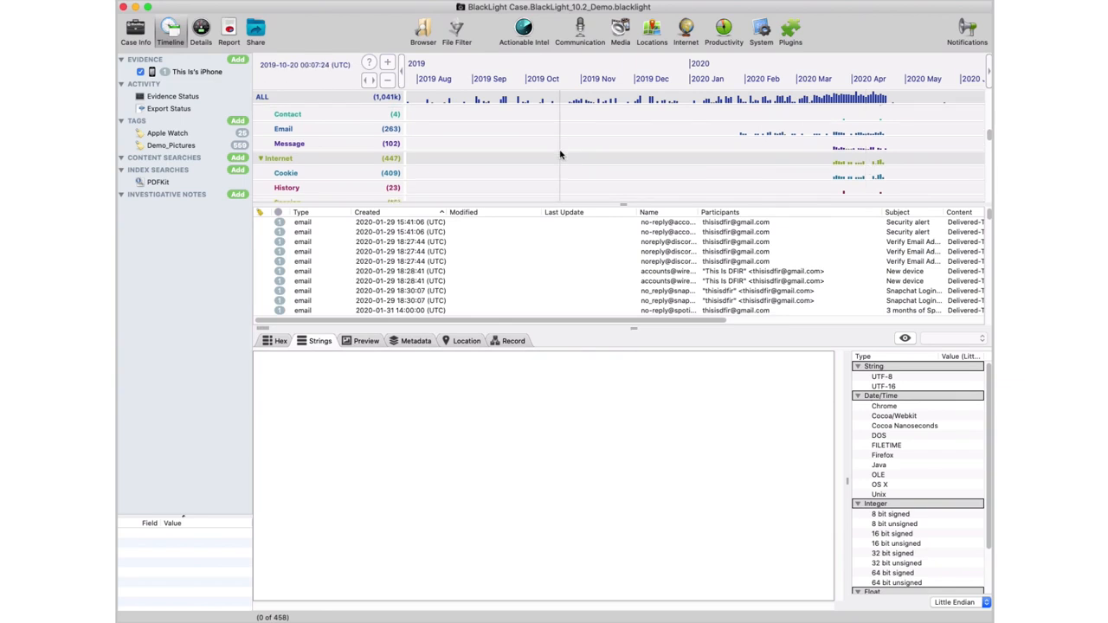
List the timeline's Internet History records with a wider Title column and select the first "MLB 2020 season delayed" entry.
{"action": "left_click", "coordinate": [334, 182]}
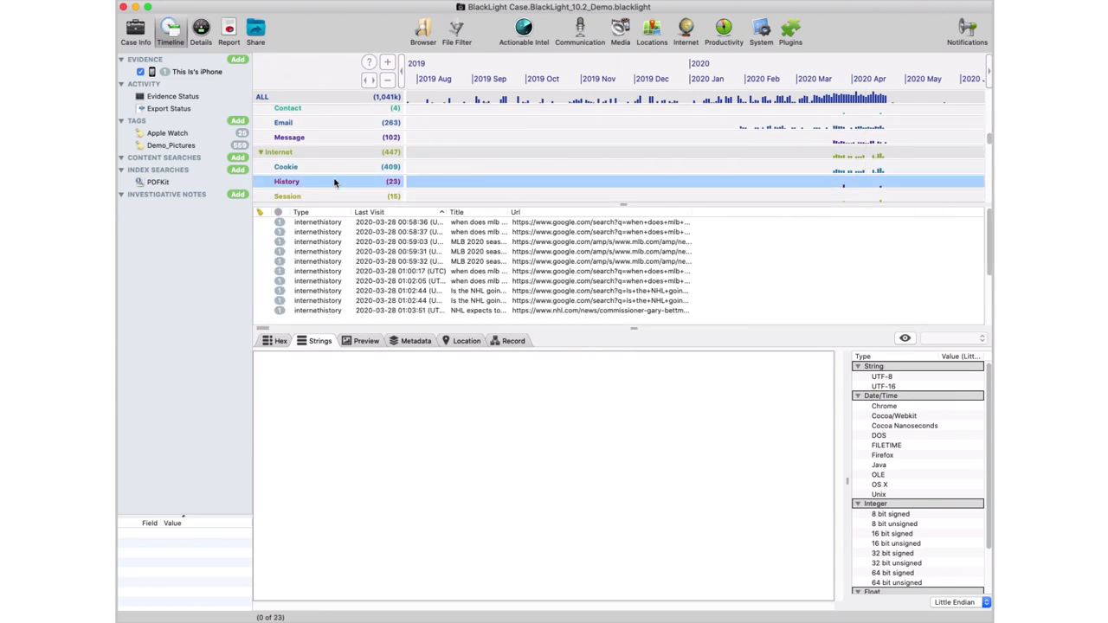
{"action": "left_click_drag", "start_coordinate": [510, 213], "coordinate": [648, 217]}
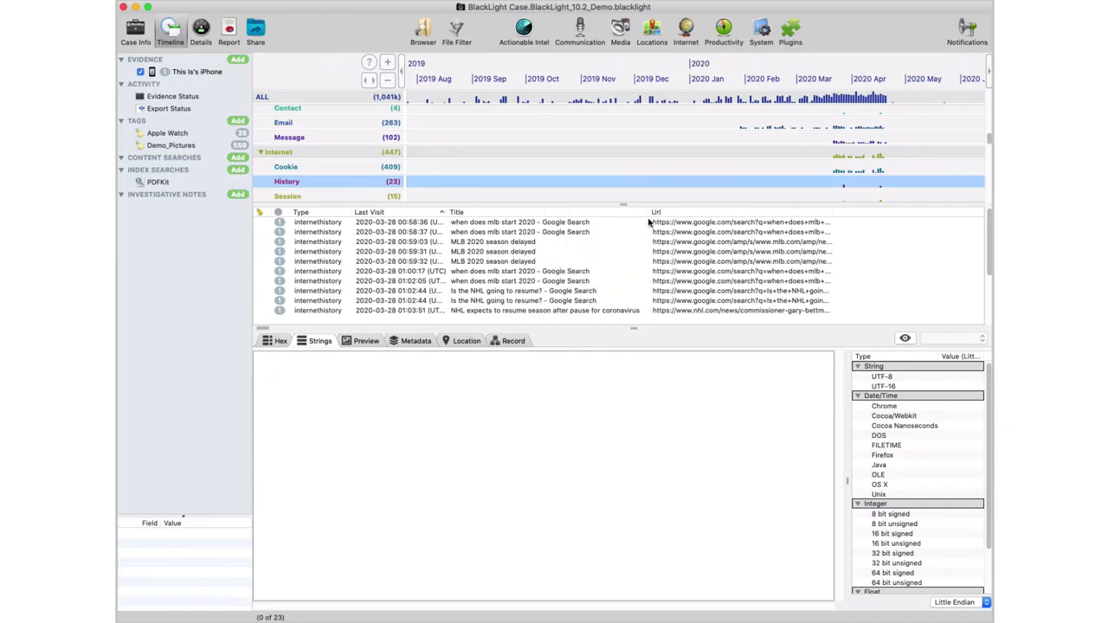
{"action": "left_click", "coordinate": [499, 242]}
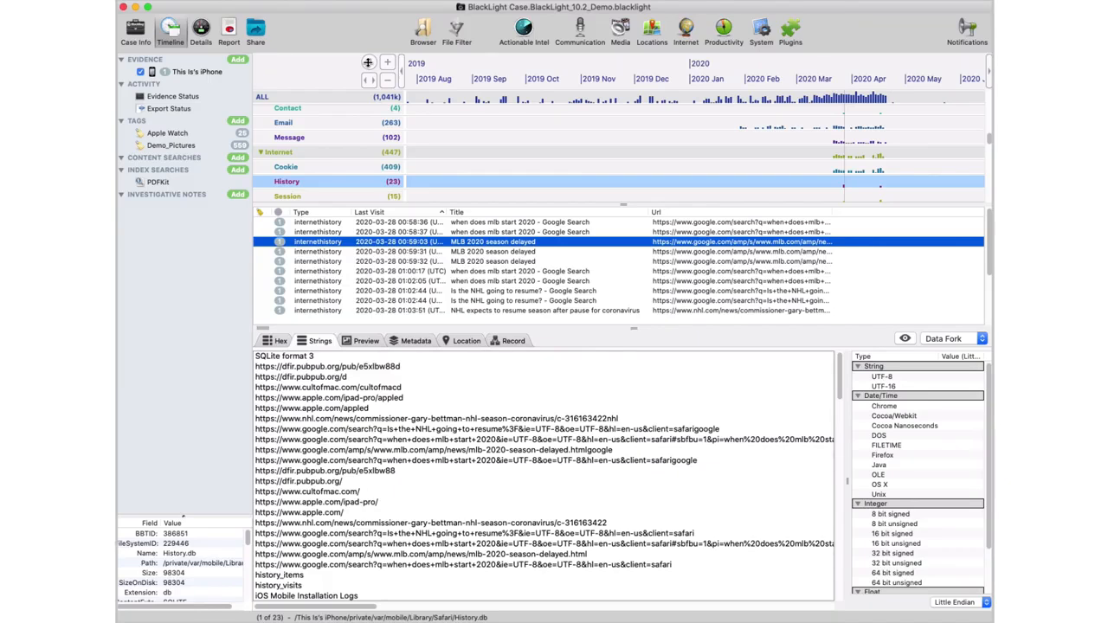
Display the timeline's help hints and advance to the one about sliding the time scale.
{"action": "left_click", "coordinate": [367, 62]}
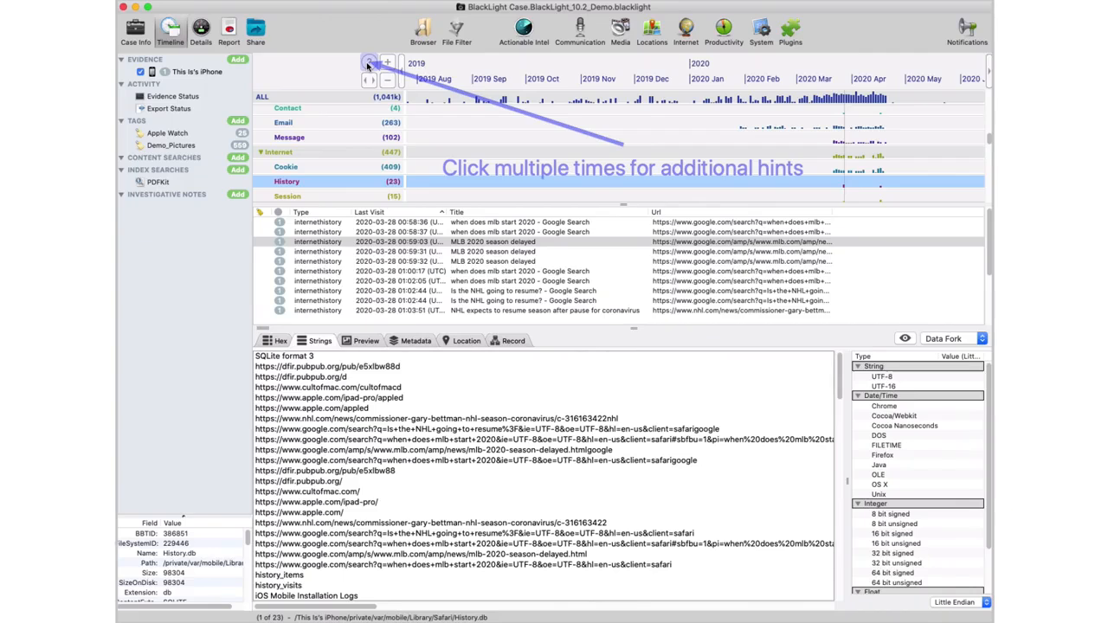
{"action": "left_click", "coordinate": [368, 65]}
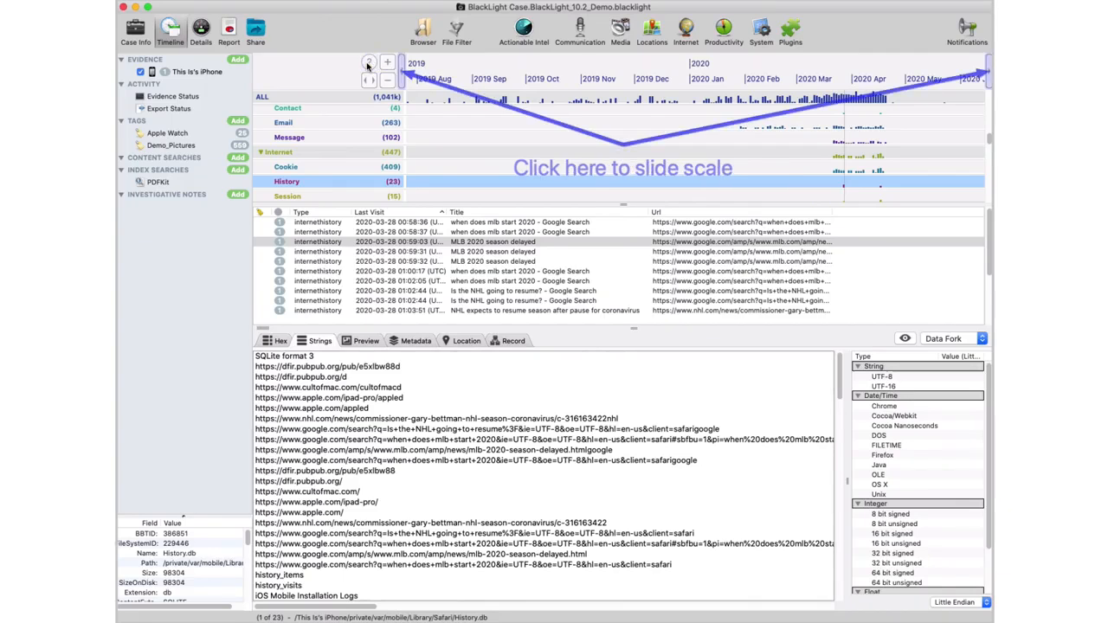